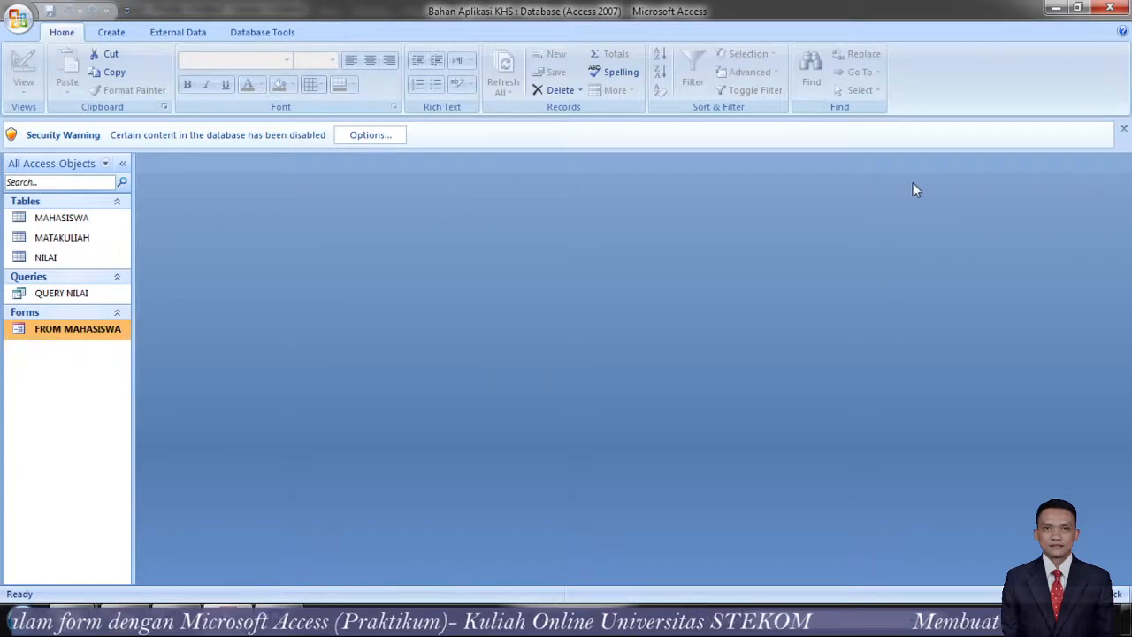
Dismiss the security warning, then open QUERY NILAI and examine its datasheet columns from NPM through NA
{"action": "left_click", "coordinate": [1123, 130]}
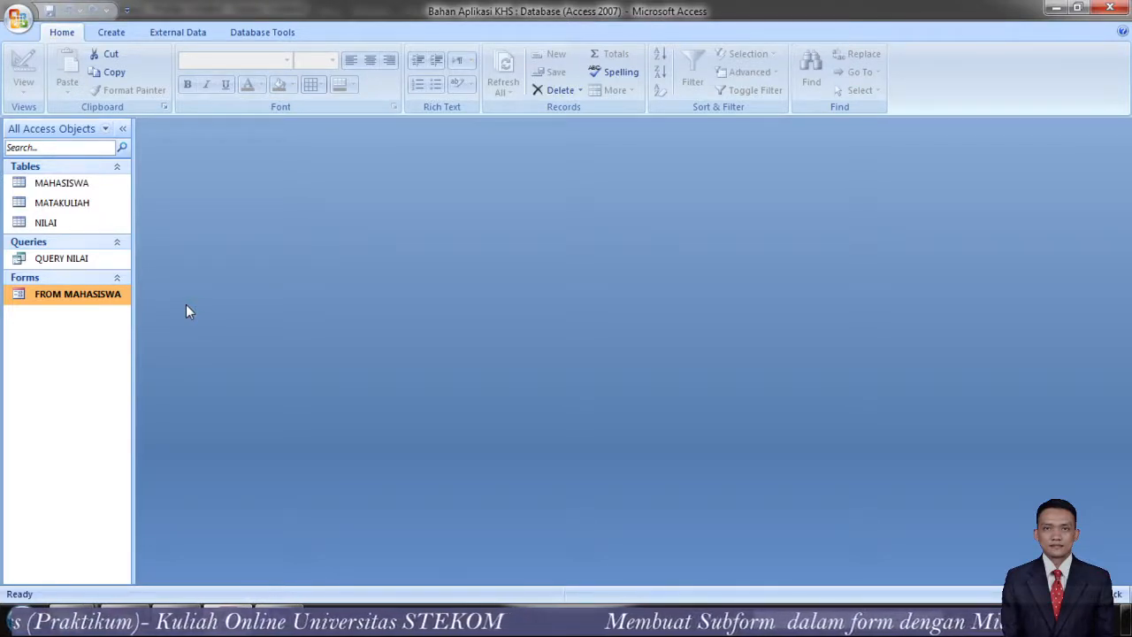
{"action": "double_click", "coordinate": [55, 259]}
{"action": "right_click", "coordinate": [214, 130]}
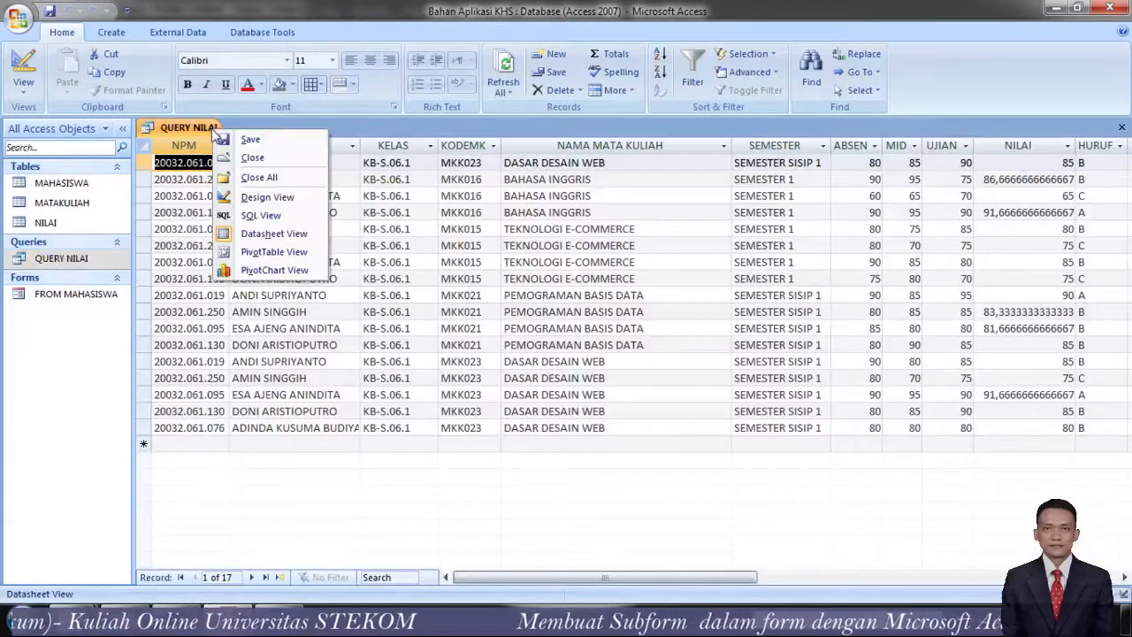
{"action": "left_click", "coordinate": [441, 460]}
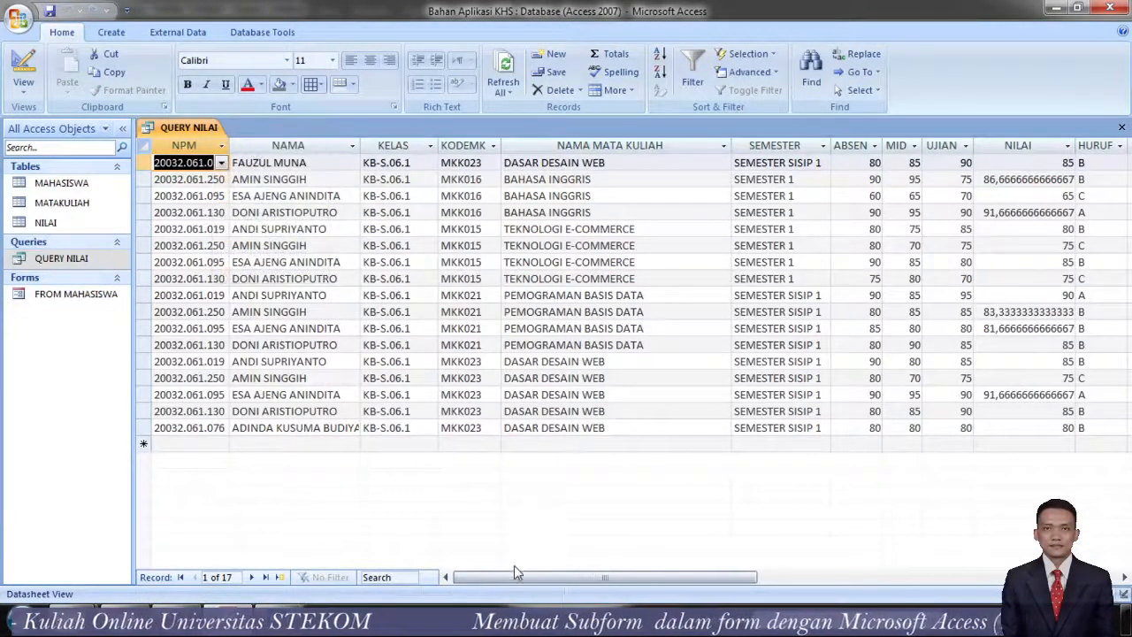
{"action": "left_click_drag", "start_coordinate": [514, 575], "coordinate": [632, 591]}
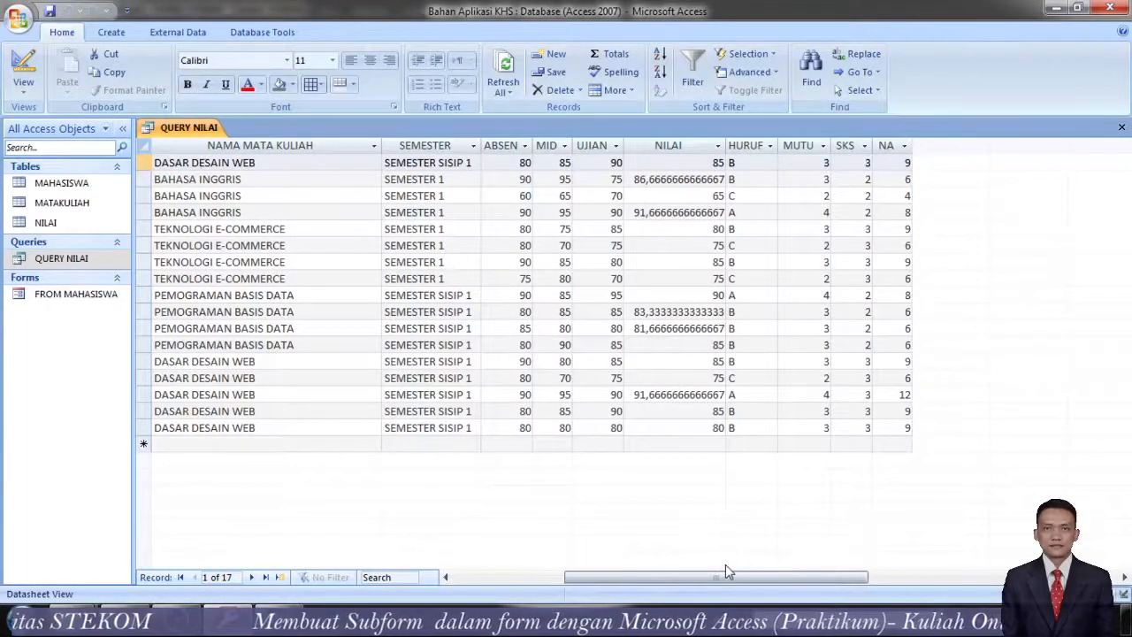
{"action": "left_click_drag", "start_coordinate": [721, 576], "coordinate": [607, 577]}
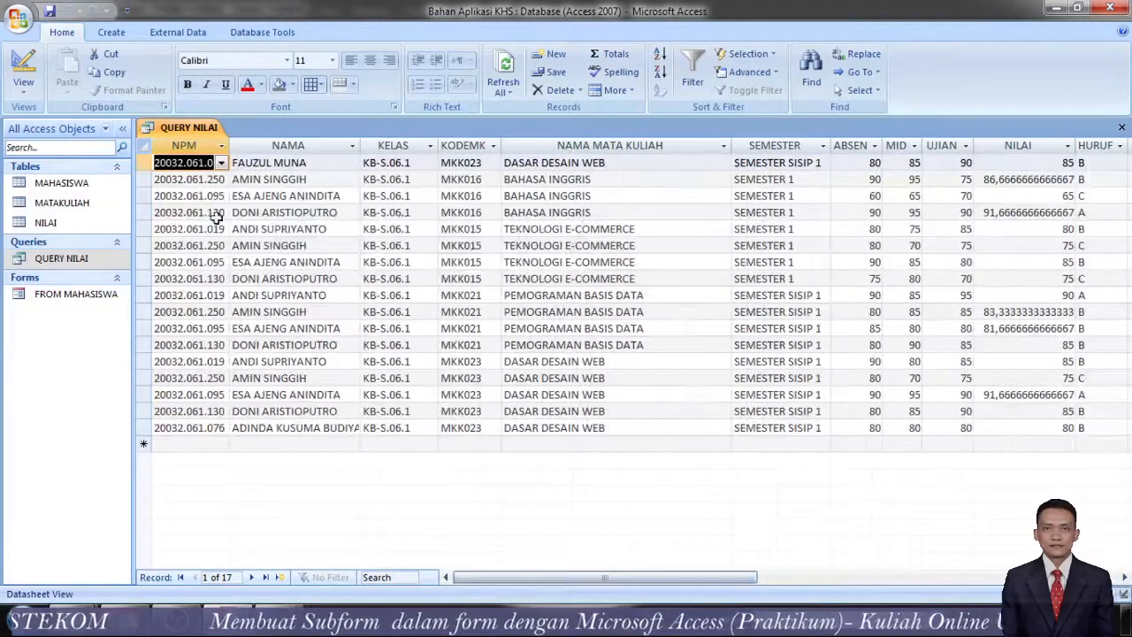
Show QUERY NILAI in Design View and examine its linked tables and its field columns, including the calculated ones
{"action": "right_click", "coordinate": [197, 130]}
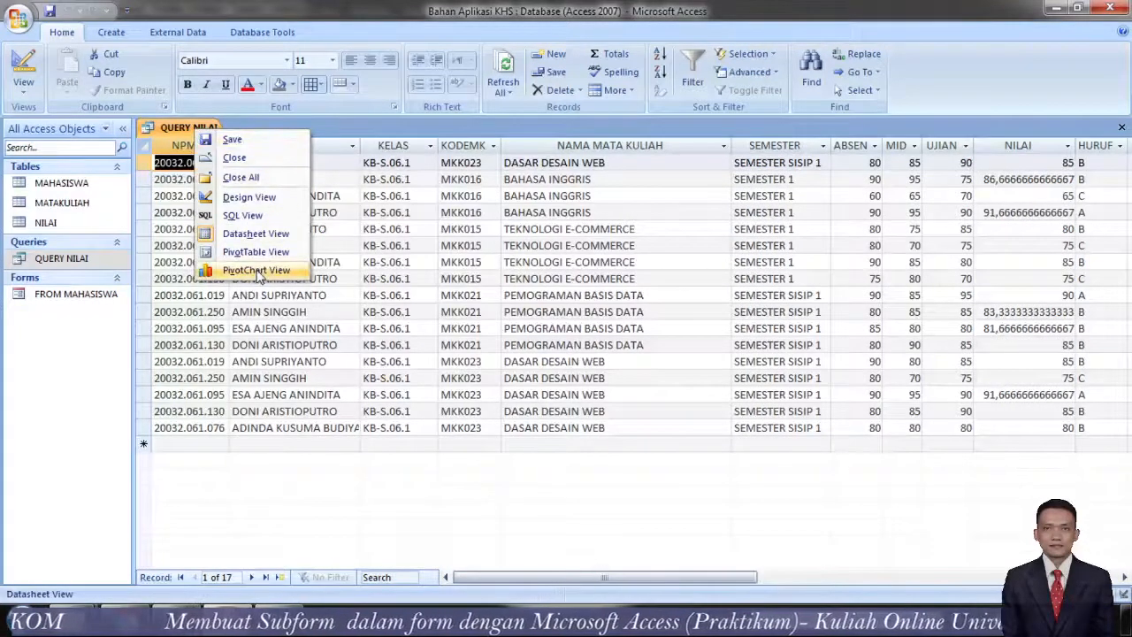
{"action": "left_click", "coordinate": [244, 197]}
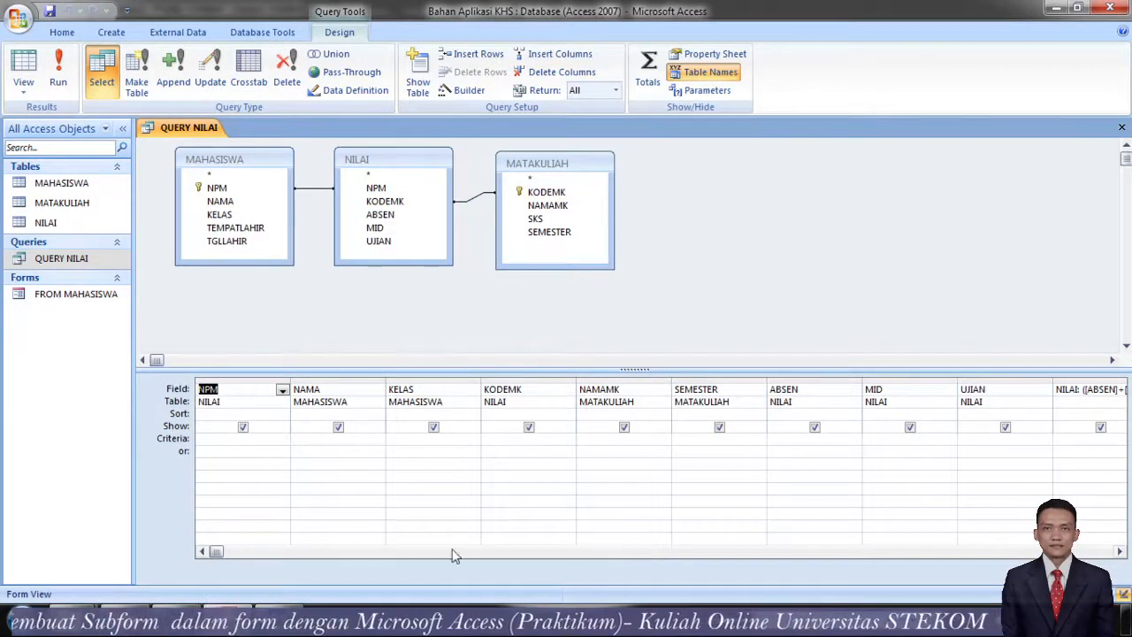
{"action": "left_click_drag", "start_coordinate": [221, 554], "coordinate": [385, 559]}
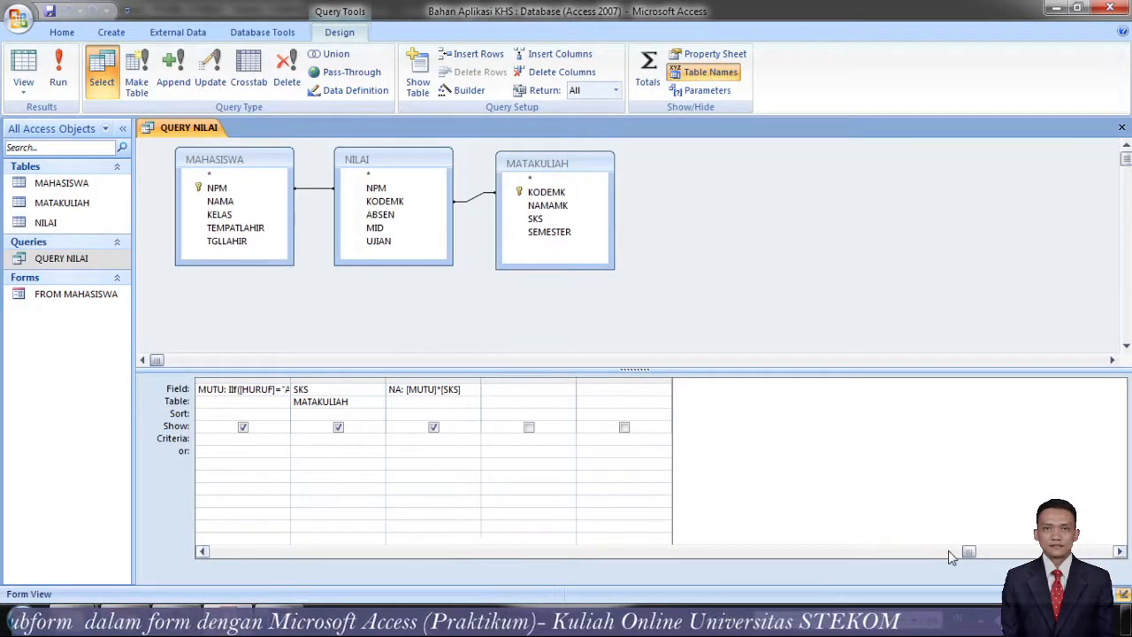
{"action": "left_click_drag", "start_coordinate": [967, 552], "coordinate": [737, 551]}
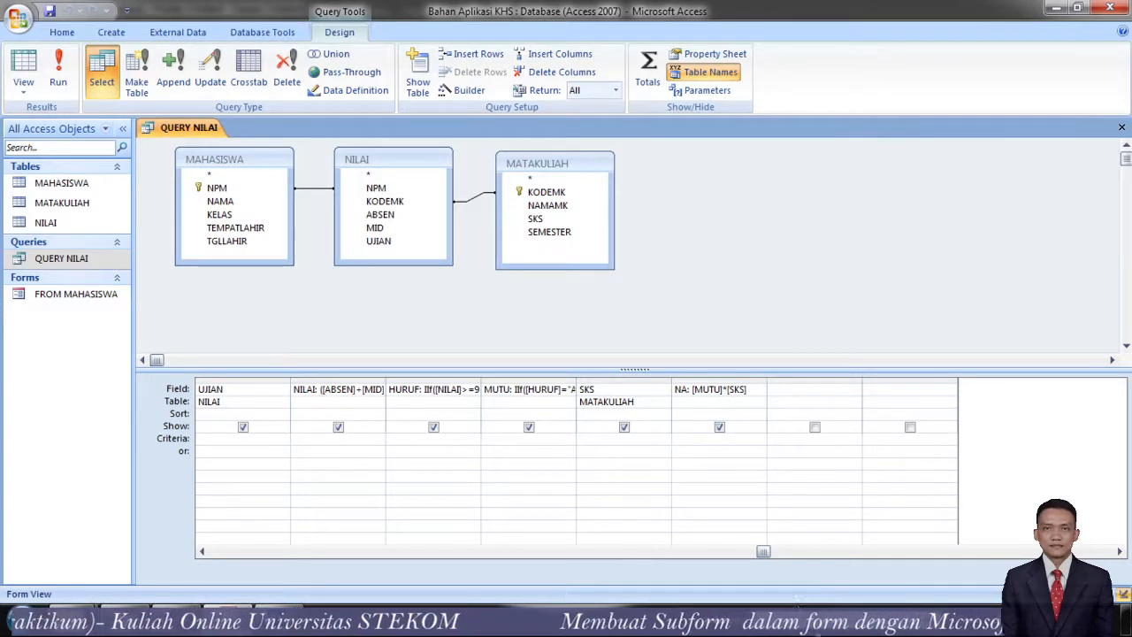
{"action": "left_click_drag", "start_coordinate": [765, 560], "coordinate": [215, 551]}
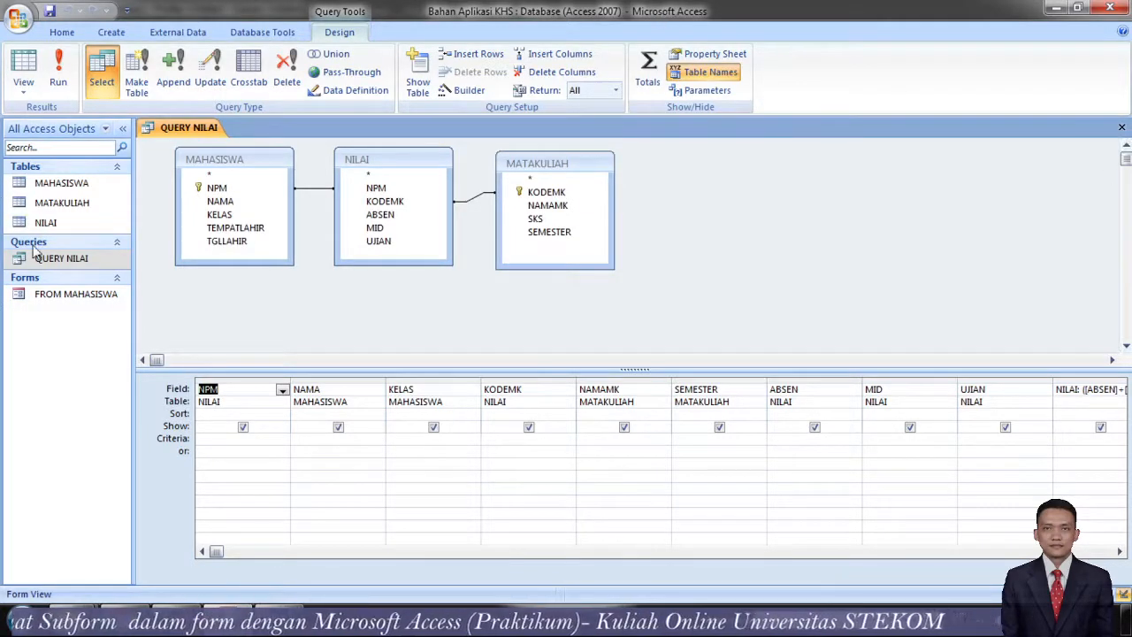
Open the FROM MAHASISWA form in Design View and examine the empty area below its record buttons
{"action": "double_click", "coordinate": [49, 302]}
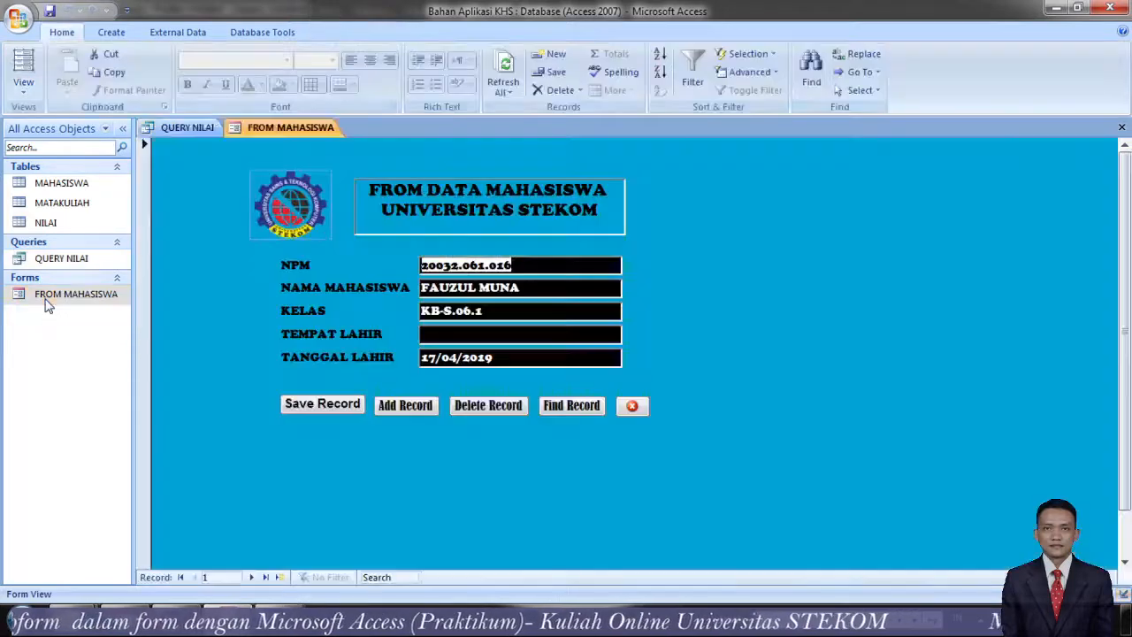
{"action": "right_click", "coordinate": [303, 125]}
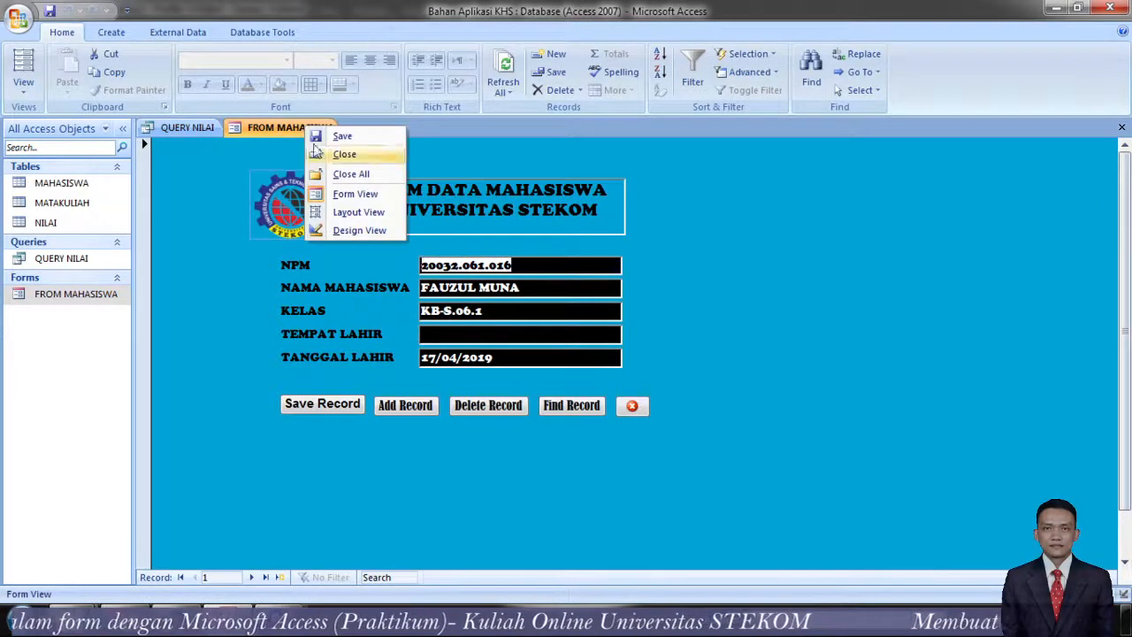
{"action": "left_click", "coordinate": [351, 233]}
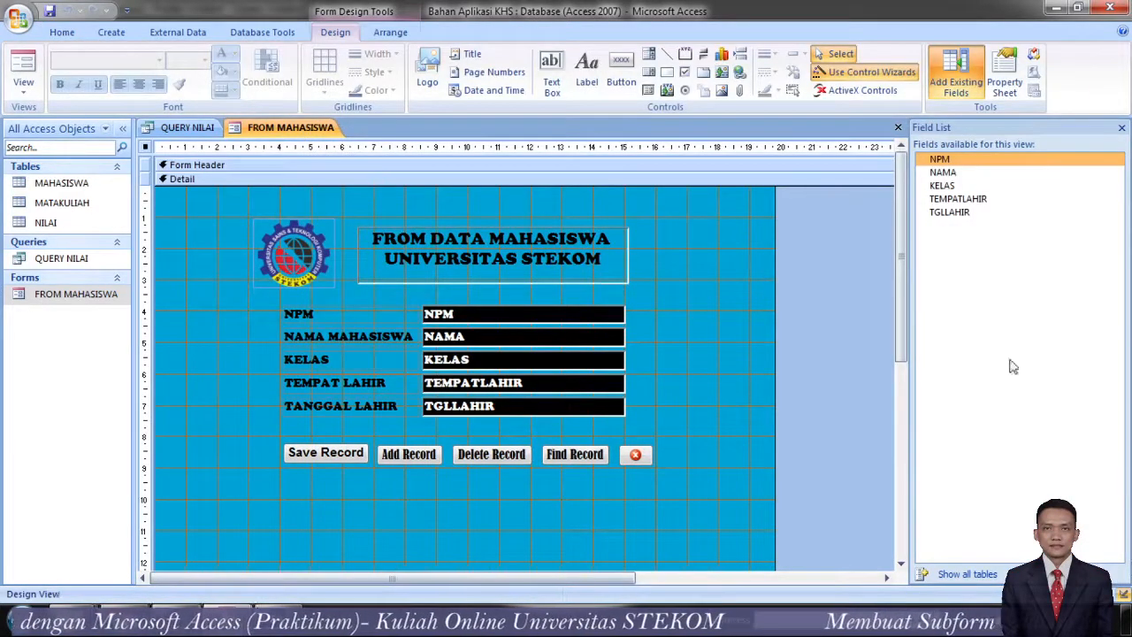
{"action": "left_click_drag", "start_coordinate": [905, 217], "coordinate": [878, 255]}
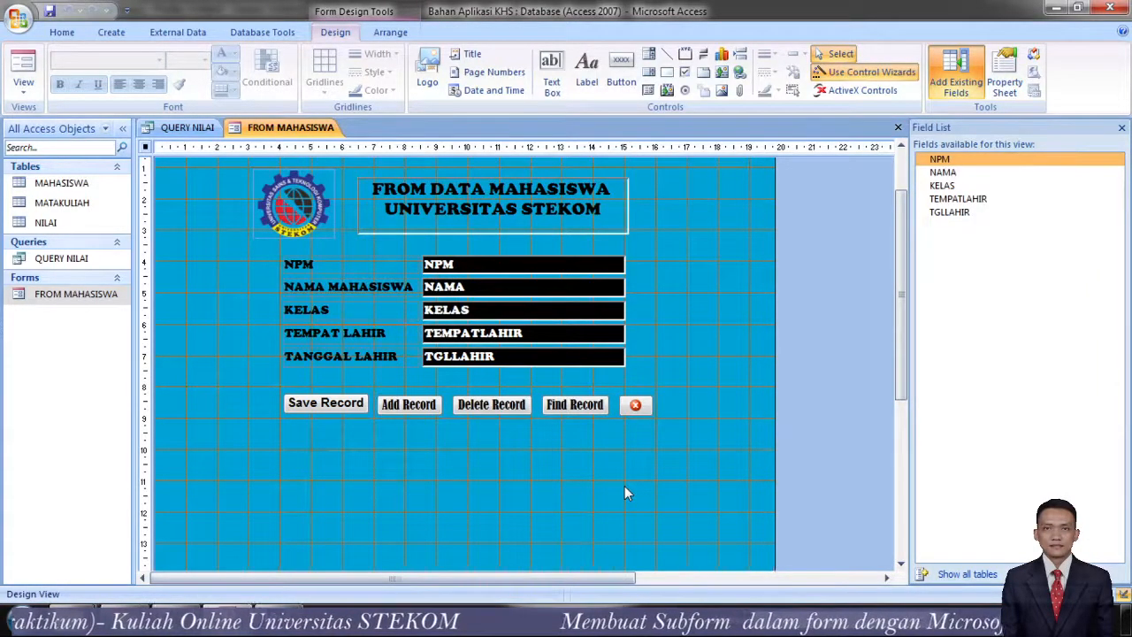
{"action": "left_click", "coordinate": [284, 459]}
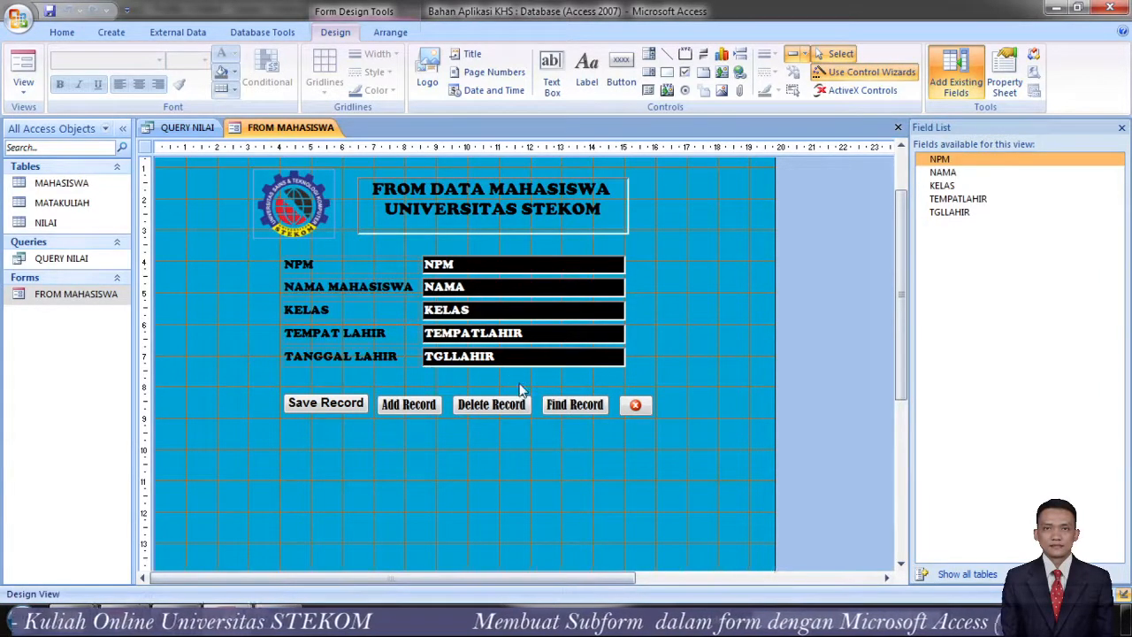
Show FROM MAHASISWA in Form View, try its Add Record button, and close the form with its own close button
{"action": "right_click", "coordinate": [276, 129]}
{"action": "left_click", "coordinate": [327, 202]}
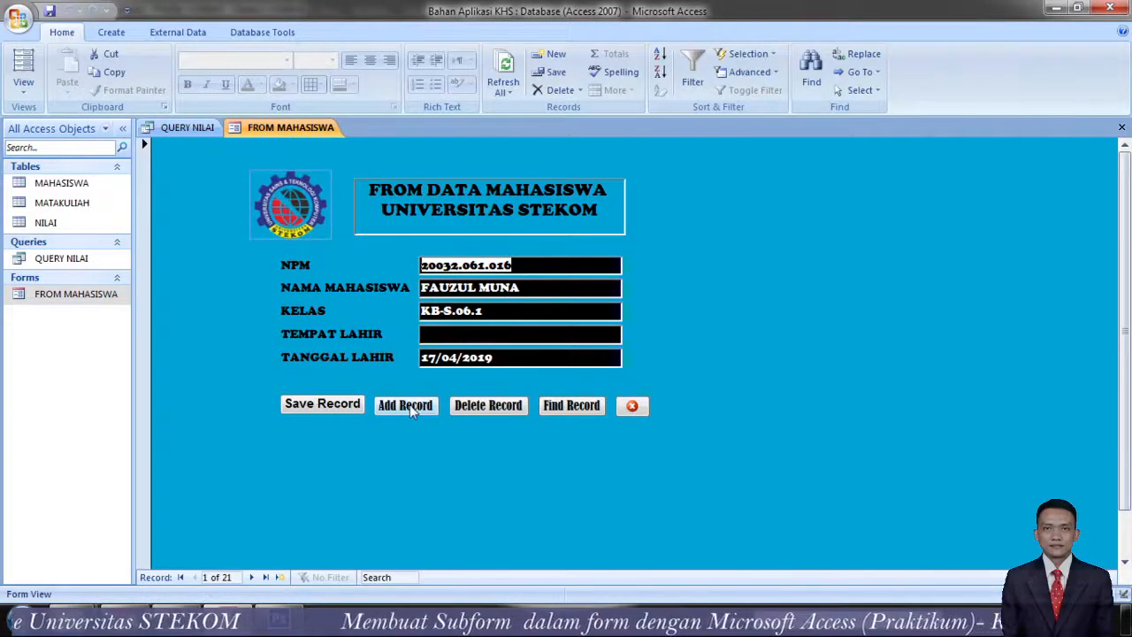
{"action": "left_click", "coordinate": [402, 404]}
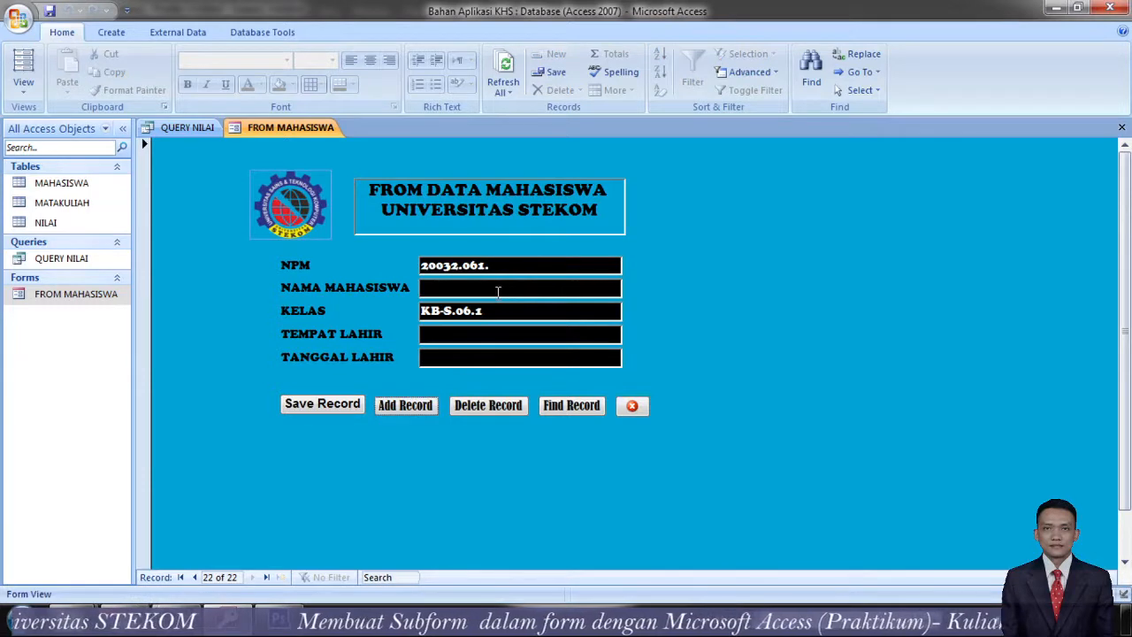
{"action": "left_click", "coordinate": [469, 357]}
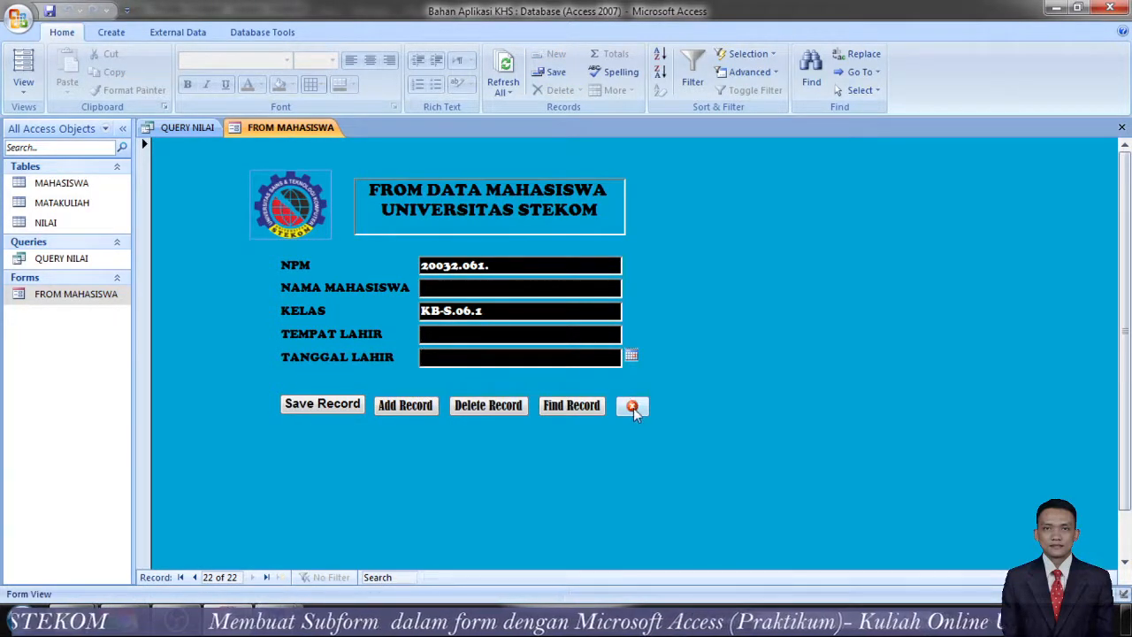
{"action": "left_click", "coordinate": [633, 407]}
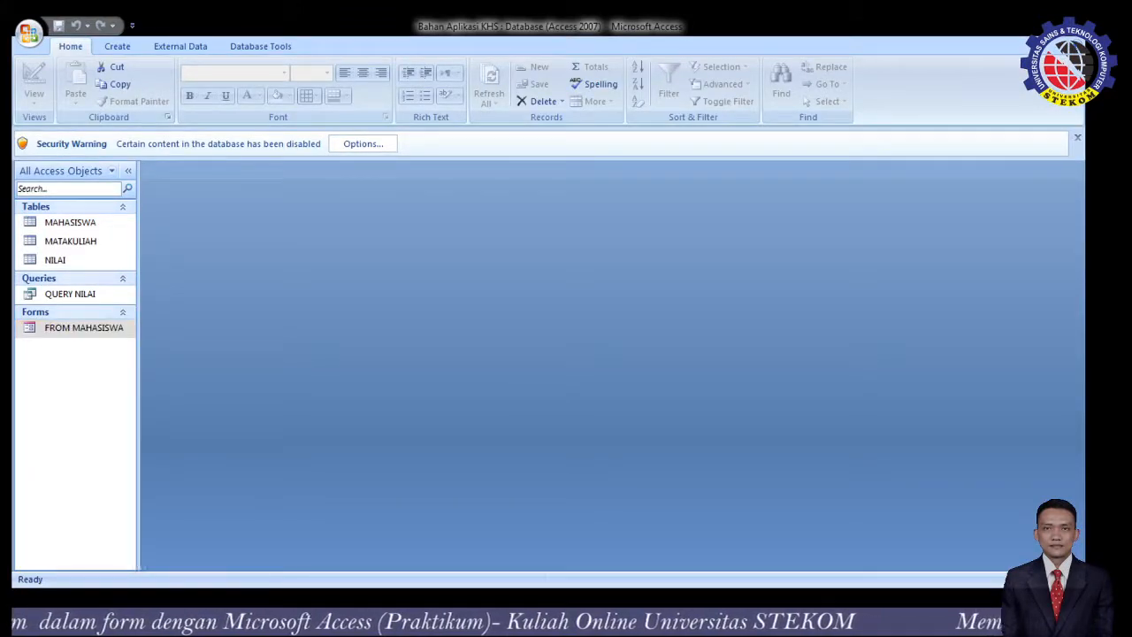
{"action": "left_click", "coordinate": [387, 524]}
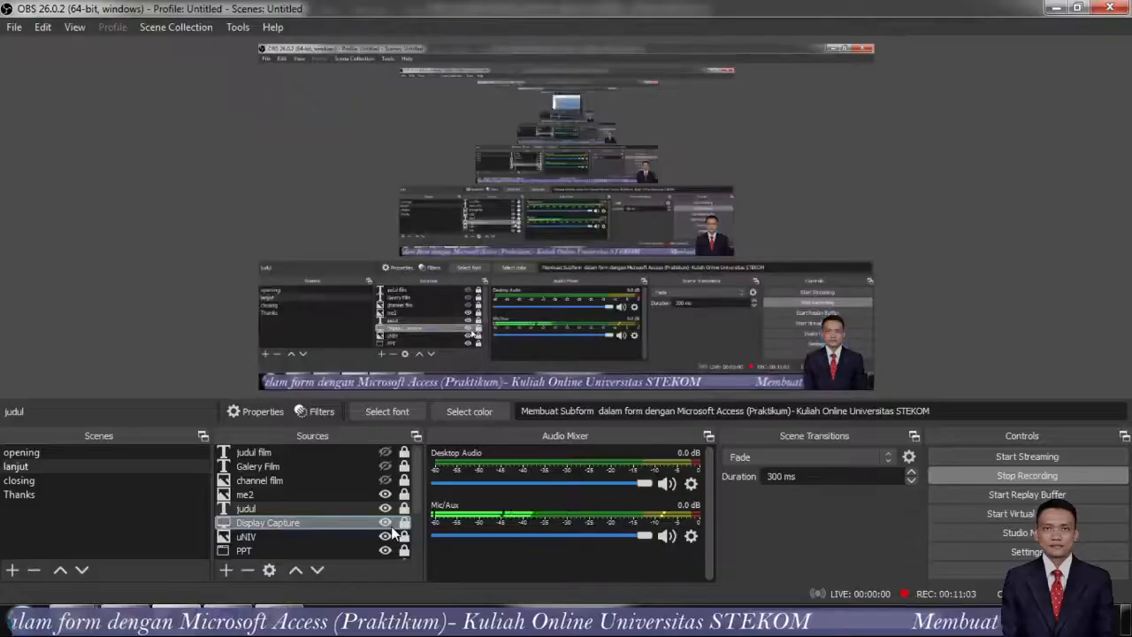
{"action": "left_click", "coordinate": [277, 620]}
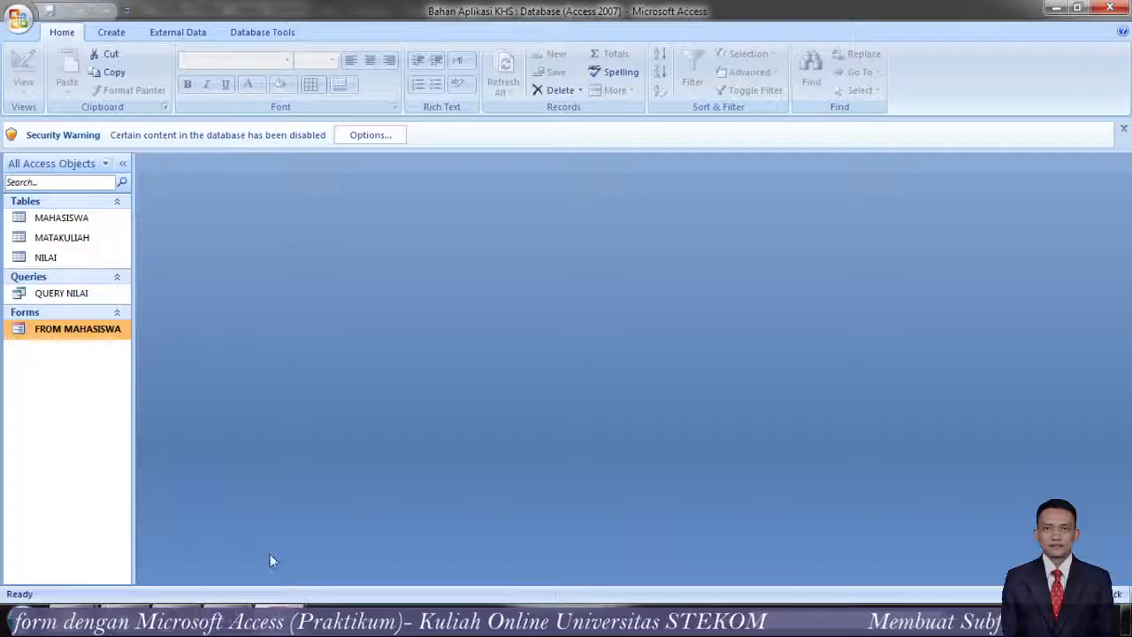
Open the FROM MAHASISWA form in Design View
{"action": "double_click", "coordinate": [78, 330]}
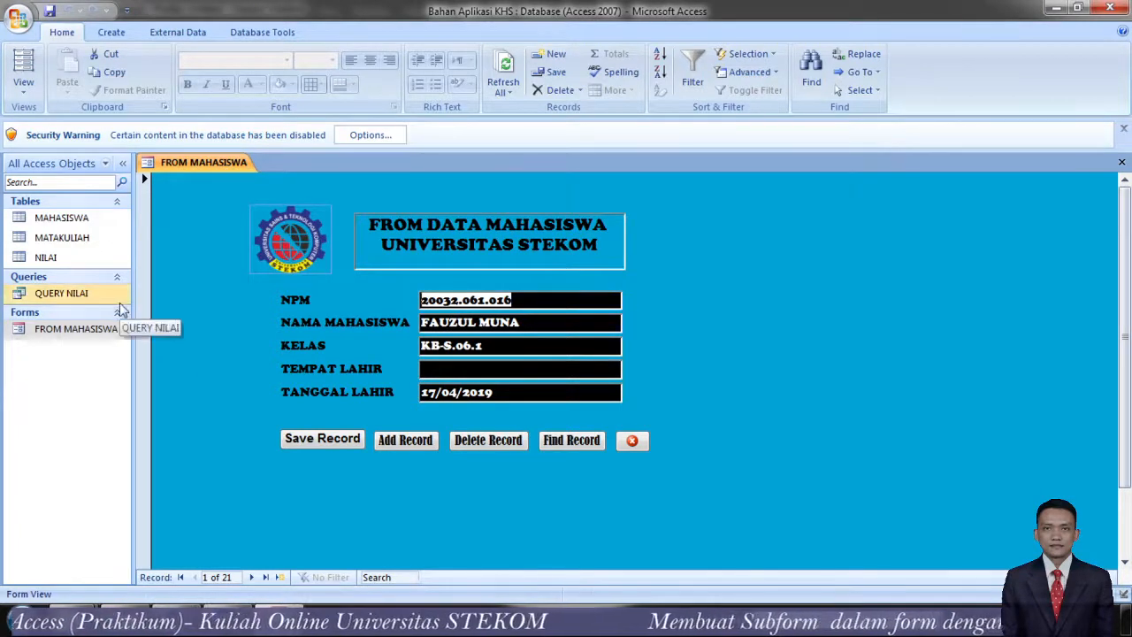
{"action": "right_click", "coordinate": [198, 170]}
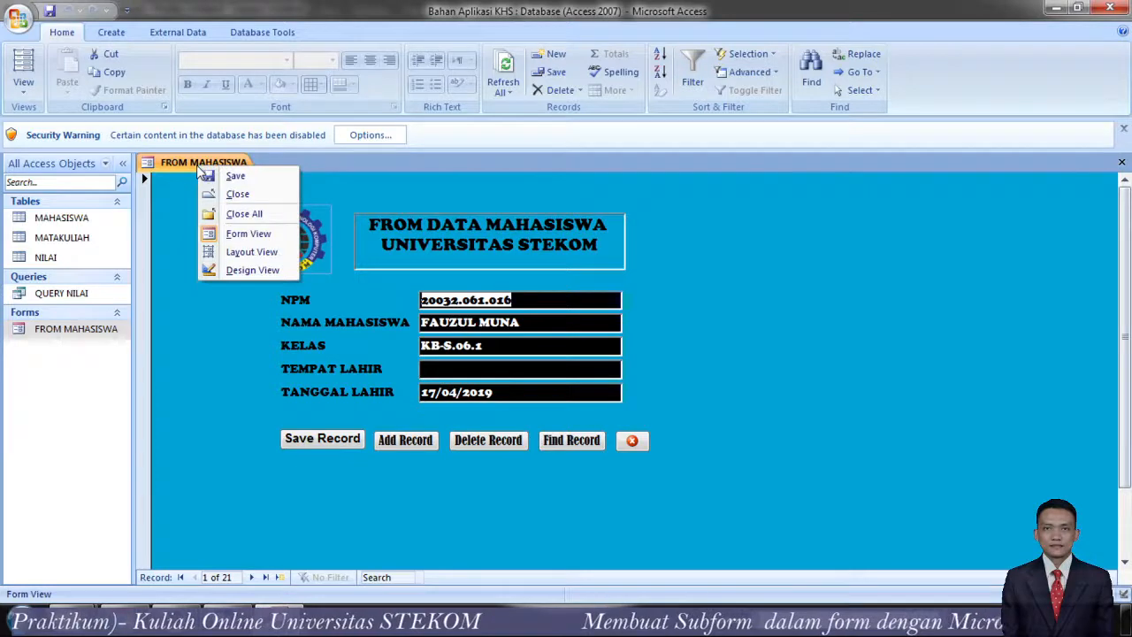
{"action": "left_click", "coordinate": [251, 270]}
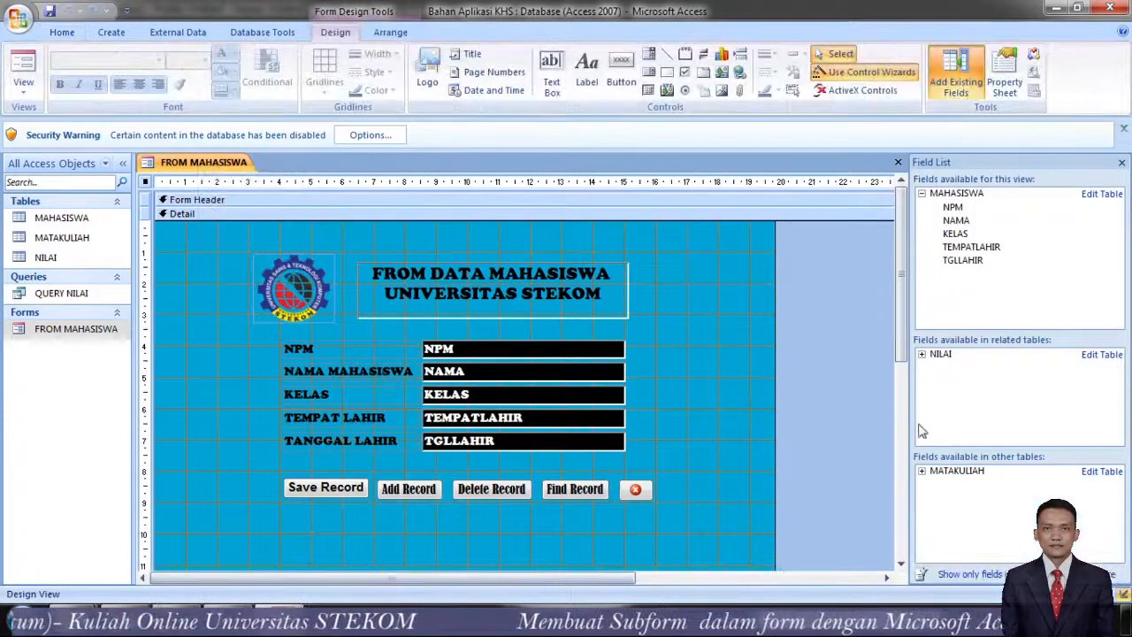
Draw a subform control about 15 cm wide and 5 cm high in the Detail section below the record buttons
{"action": "scroll", "coordinate": [904, 296], "scroll_direction": "down", "scroll_amount": 5}
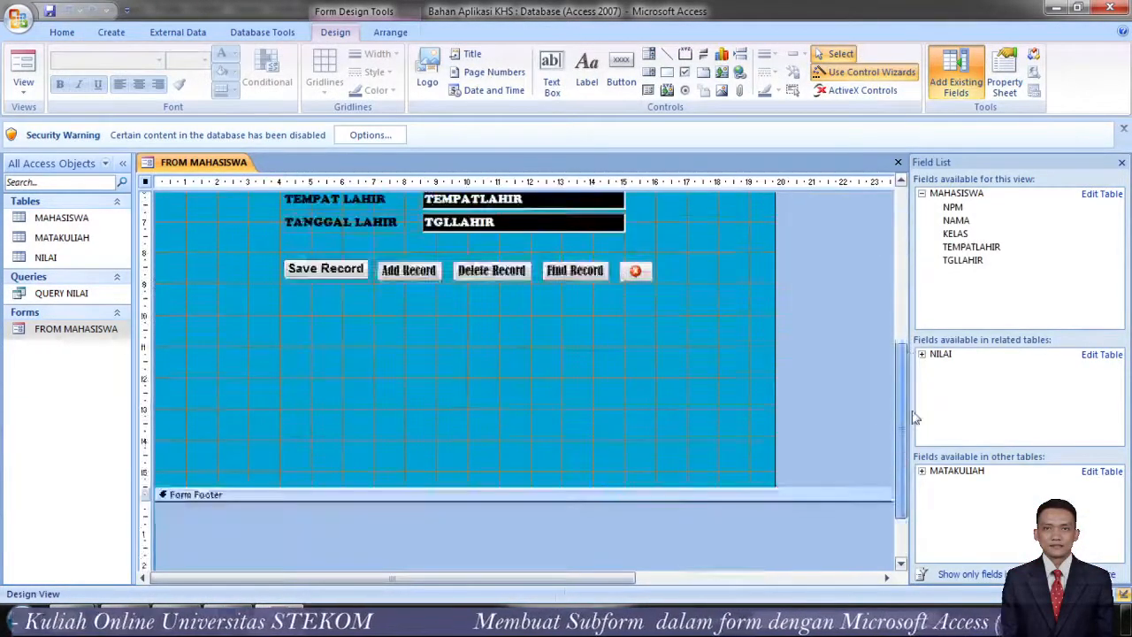
{"action": "scroll", "coordinate": [903, 296], "scroll_direction": "up", "scroll_amount": 5}
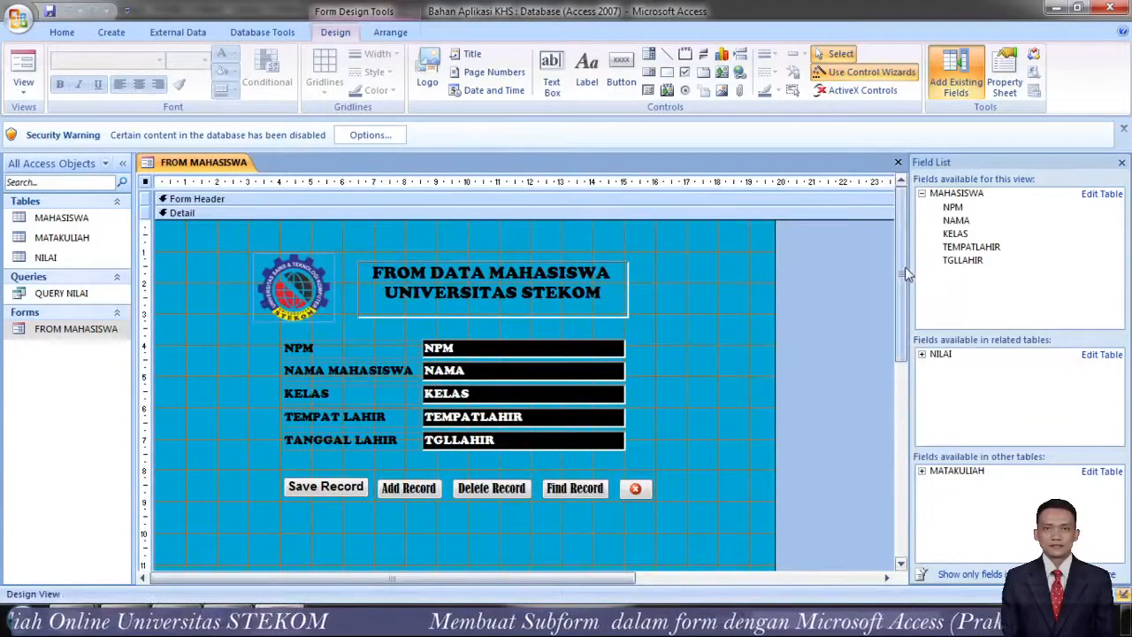
{"action": "scroll", "coordinate": [903, 319], "scroll_direction": "down", "scroll_amount": 3}
{"action": "scroll", "coordinate": [904, 327], "scroll_direction": "down", "scroll_amount": 2}
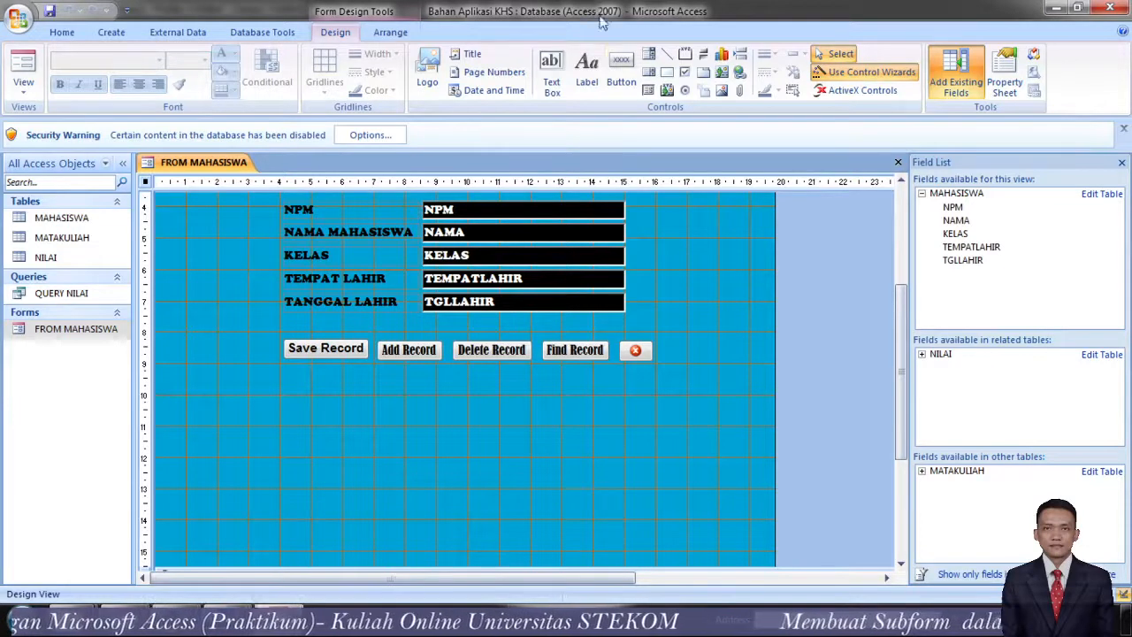
{"action": "left_click", "coordinate": [649, 93]}
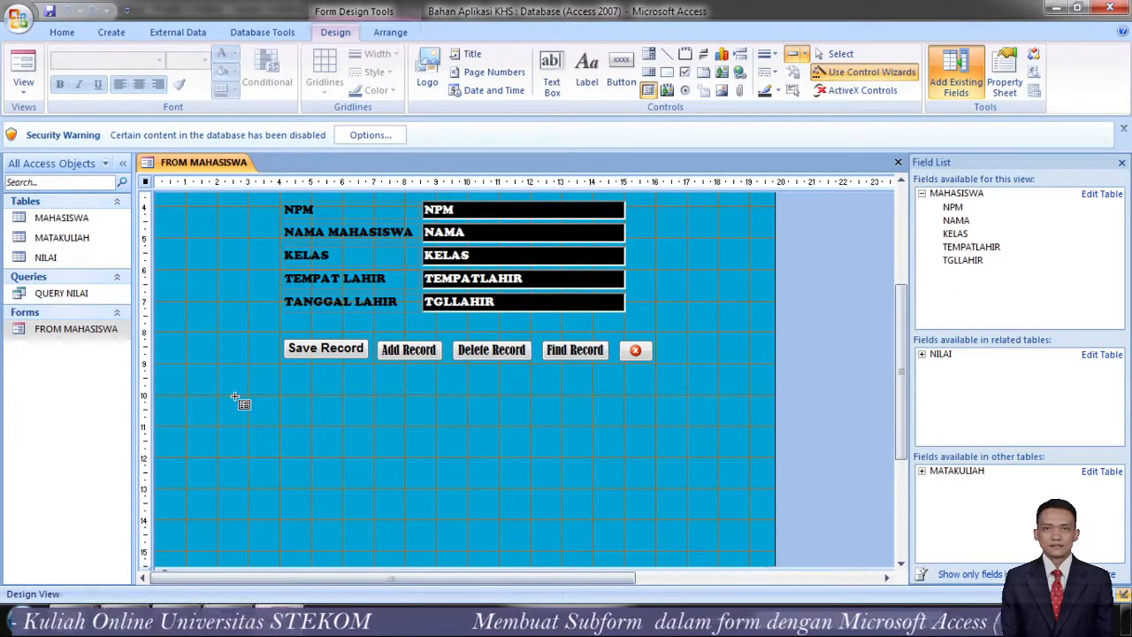
{"action": "left_click_drag", "start_coordinate": [235, 396], "coordinate": [698, 553]}
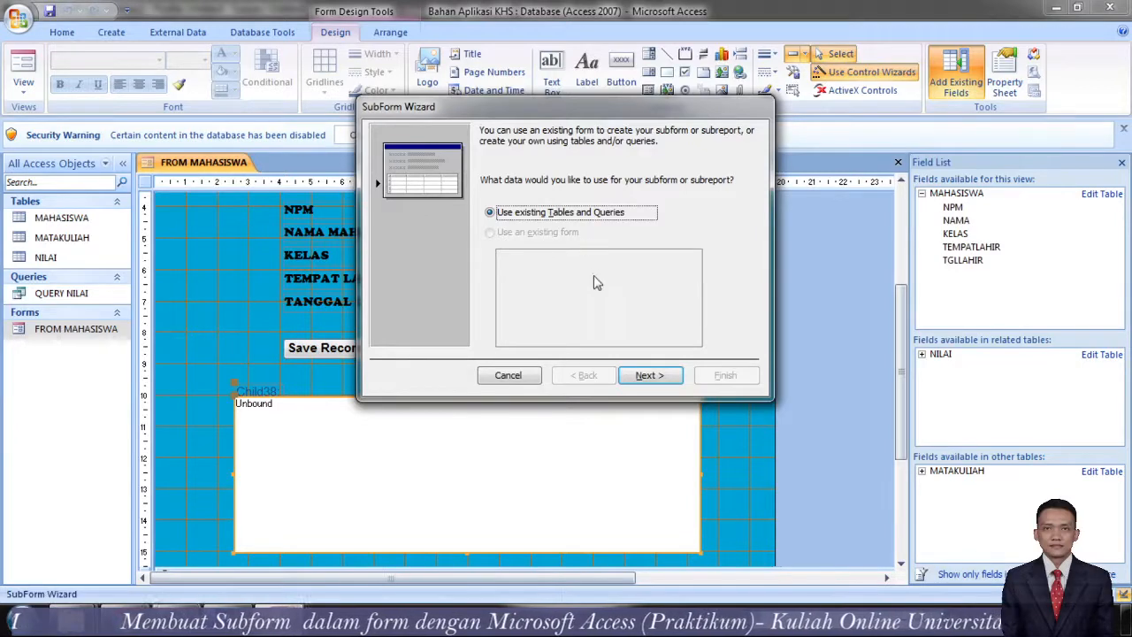
Base the subform on existing tables and queries, and include all fields of the MAHASISWA table
{"action": "left_click", "coordinate": [649, 376]}
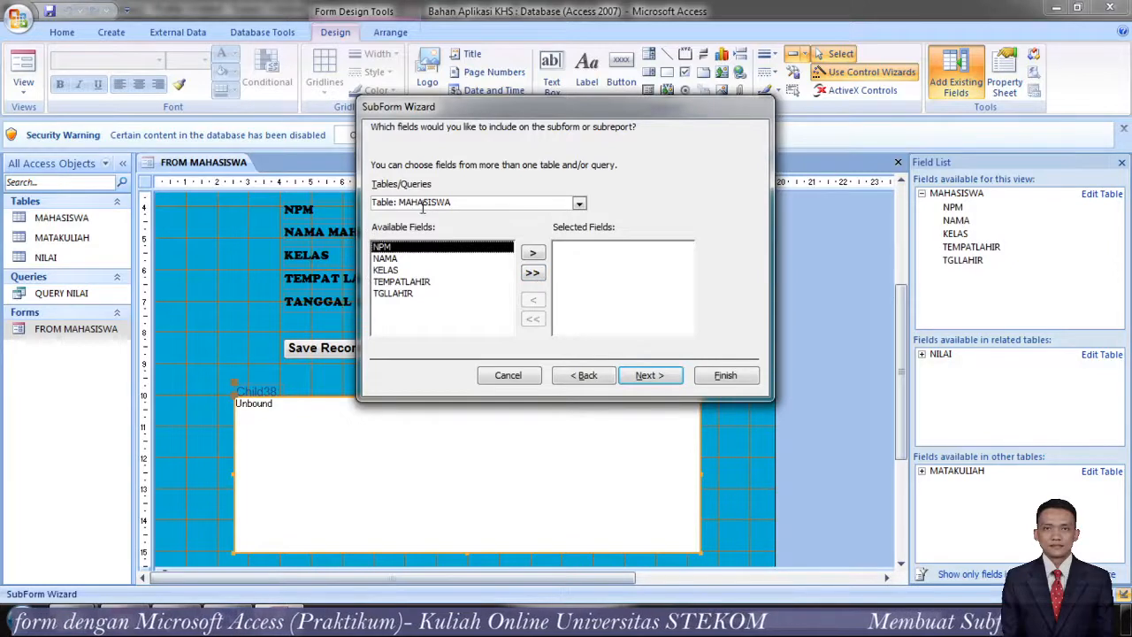
{"action": "left_click", "coordinate": [579, 204]}
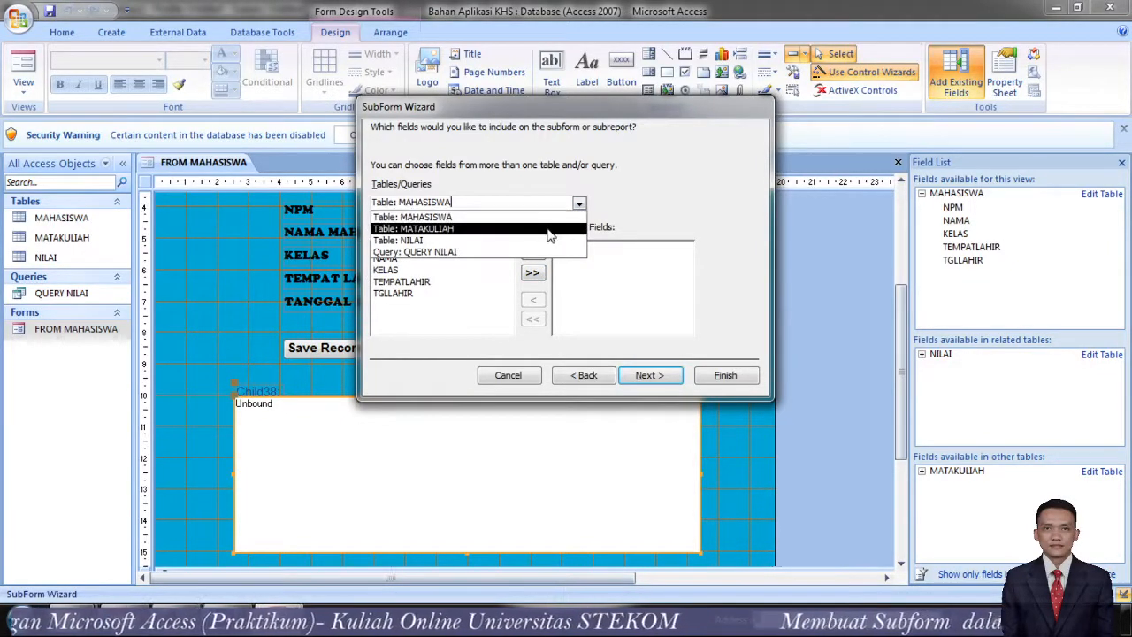
{"action": "left_click", "coordinate": [579, 205]}
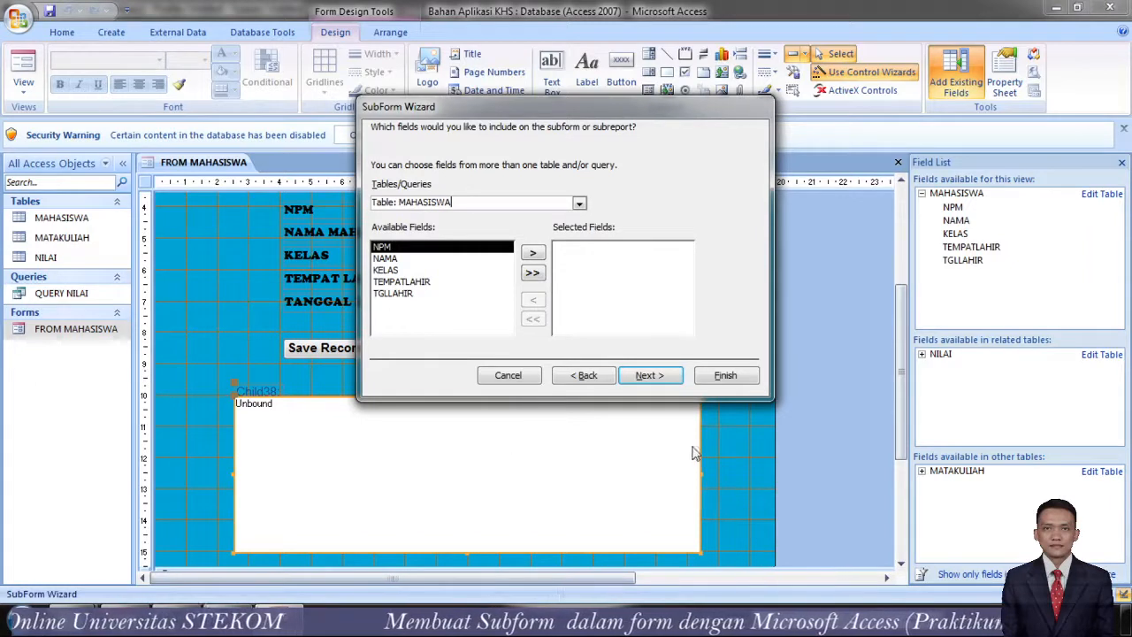
{"action": "left_click", "coordinate": [579, 207]}
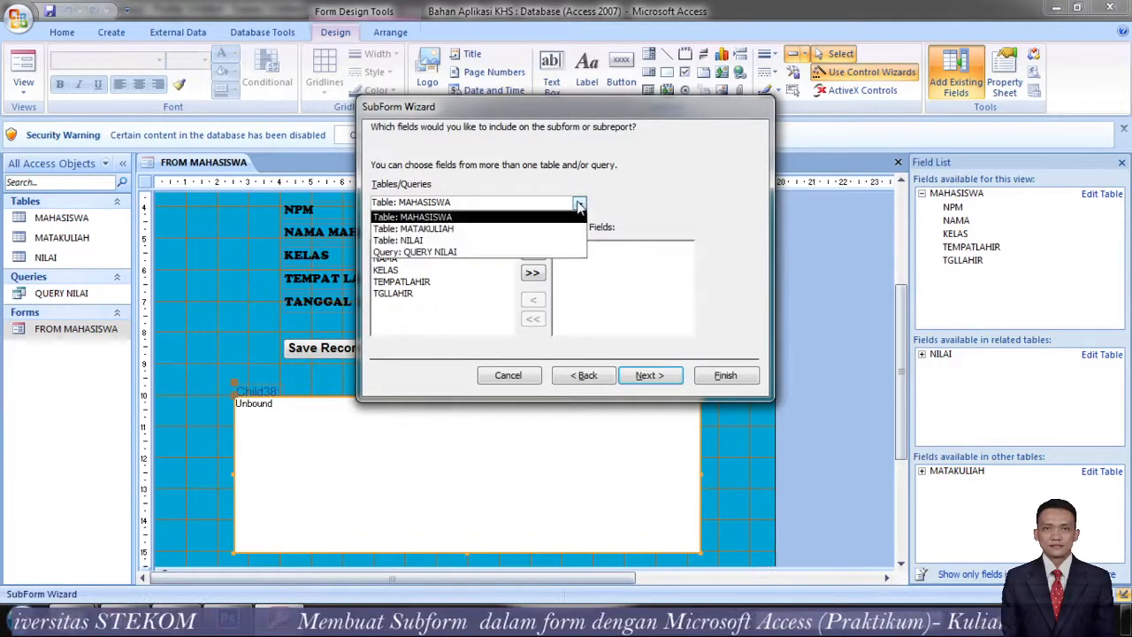
{"action": "left_click", "coordinate": [580, 207]}
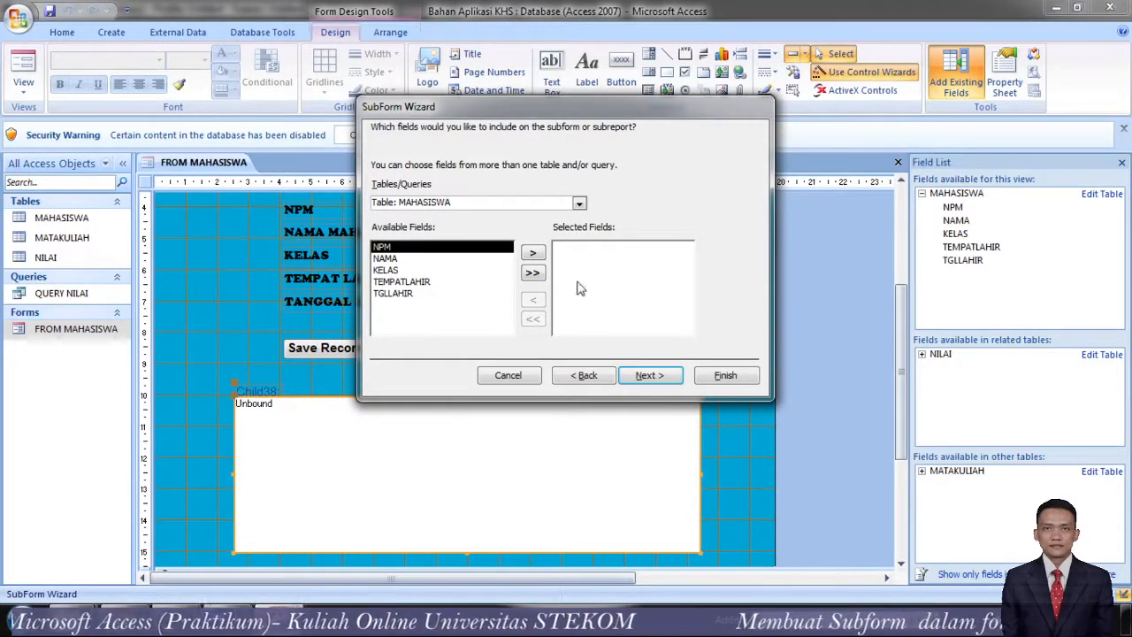
{"action": "left_click", "coordinate": [532, 274]}
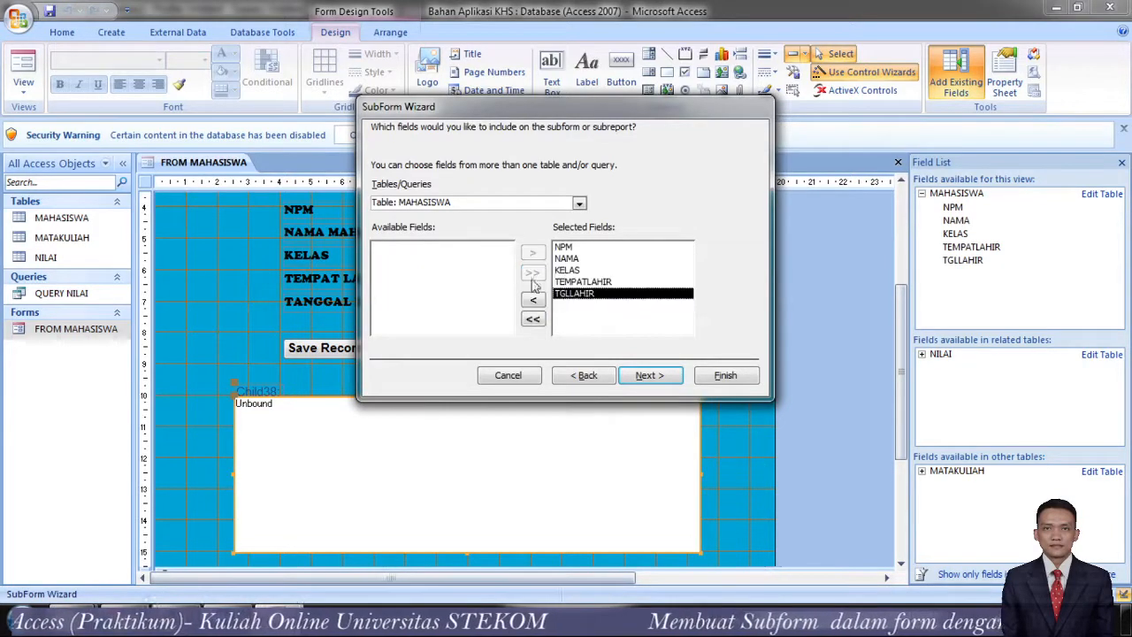
Define the link between the main form and the subform from the list, selecting None so that no fields link them
{"action": "left_click", "coordinate": [656, 377]}
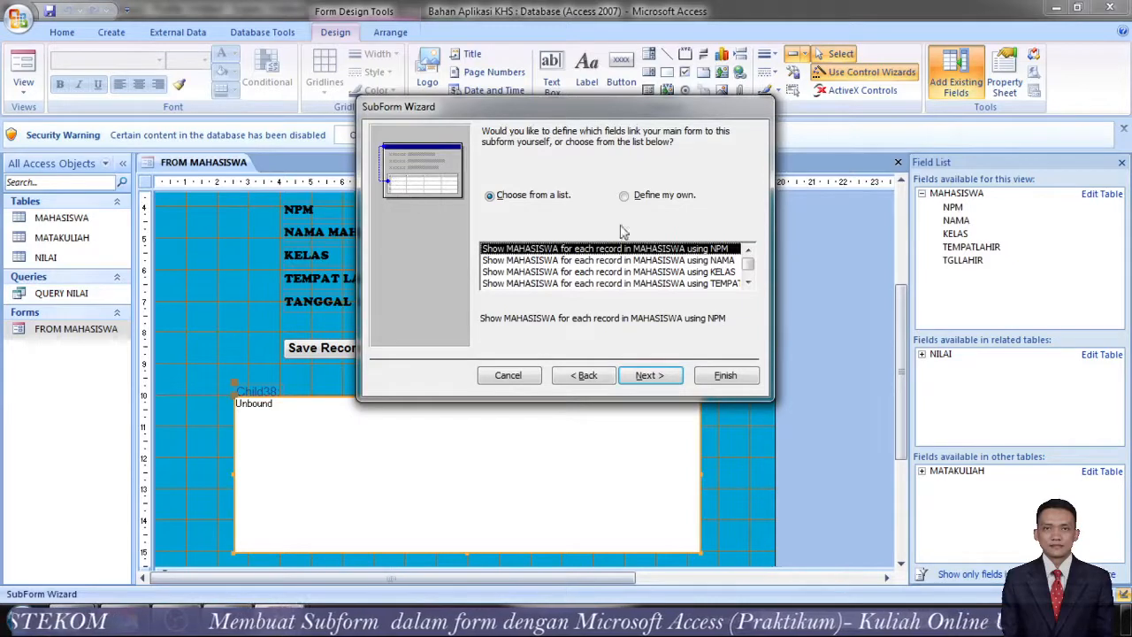
{"action": "left_click", "coordinate": [624, 197]}
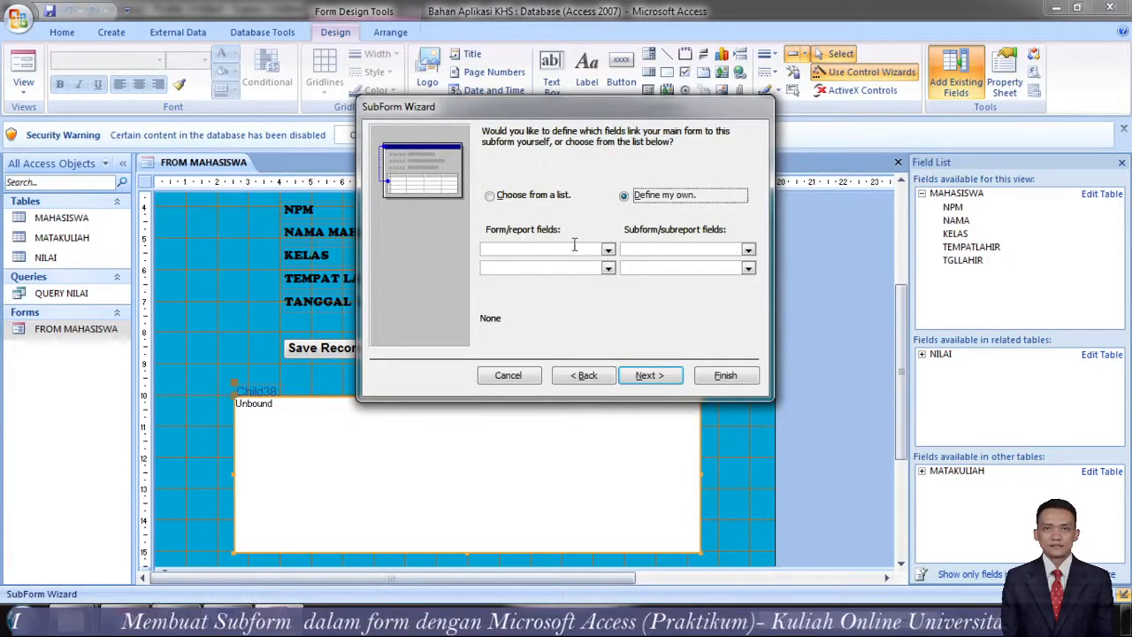
{"action": "left_click", "coordinate": [491, 196]}
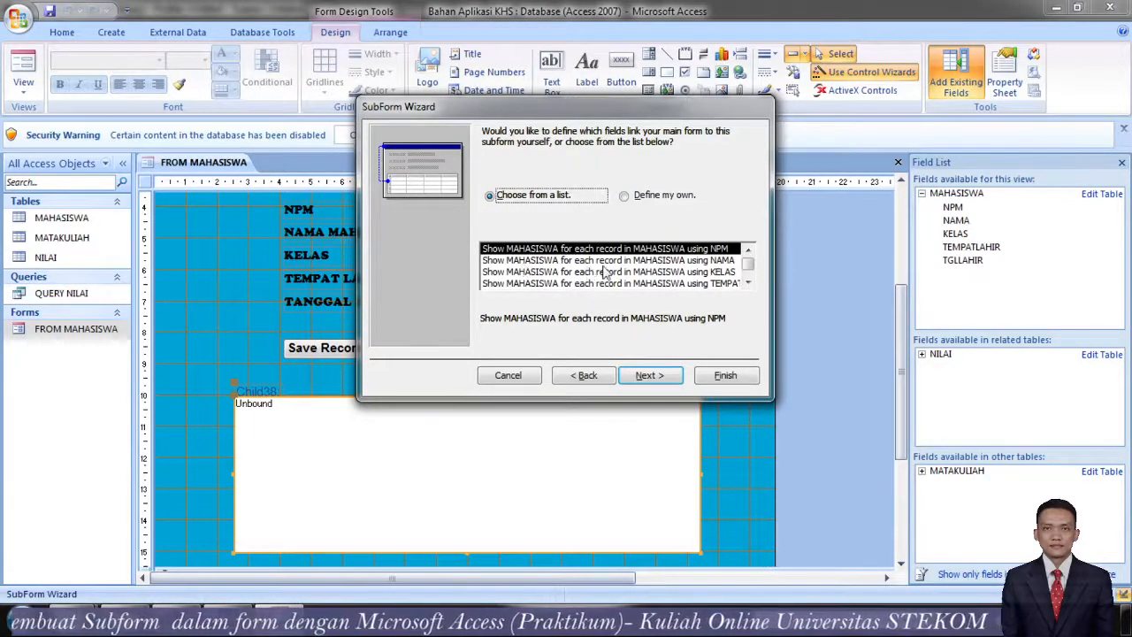
{"action": "left_click", "coordinate": [747, 283]}
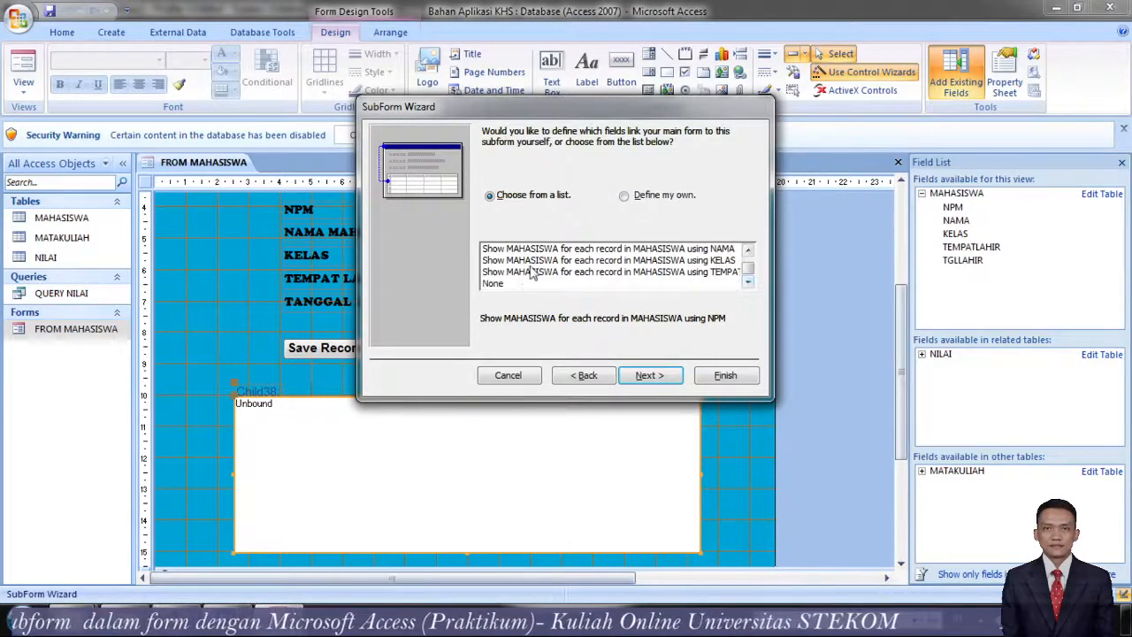
{"action": "left_click", "coordinate": [496, 283]}
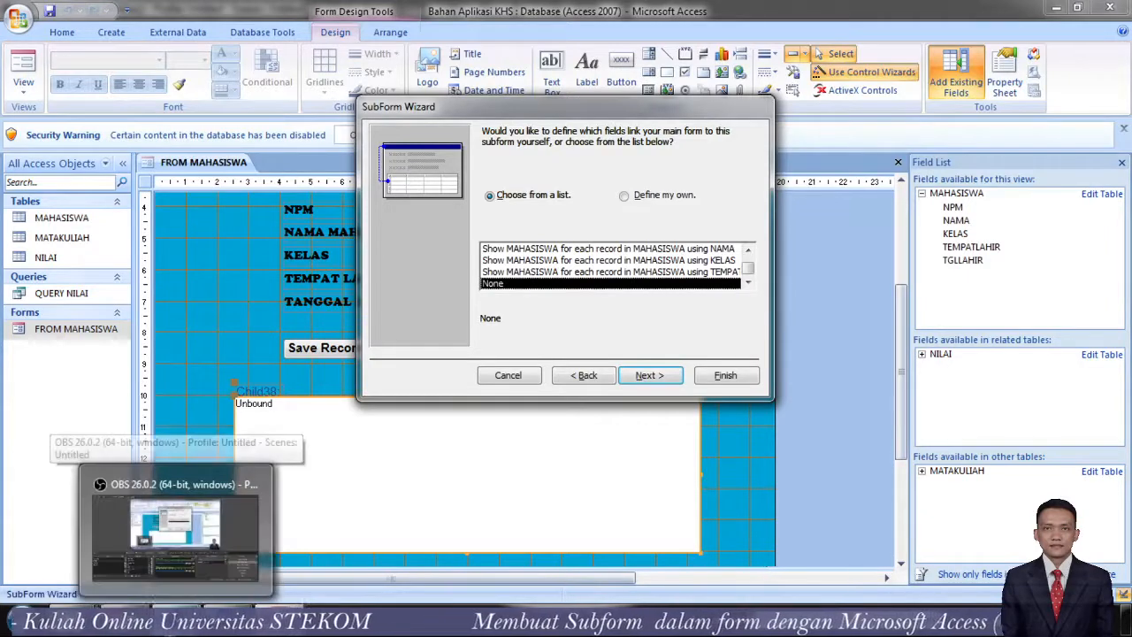
Keep the name MAHASISWA subform for the new subform and finish the SubForm Wizard
{"action": "left_click", "coordinate": [647, 377]}
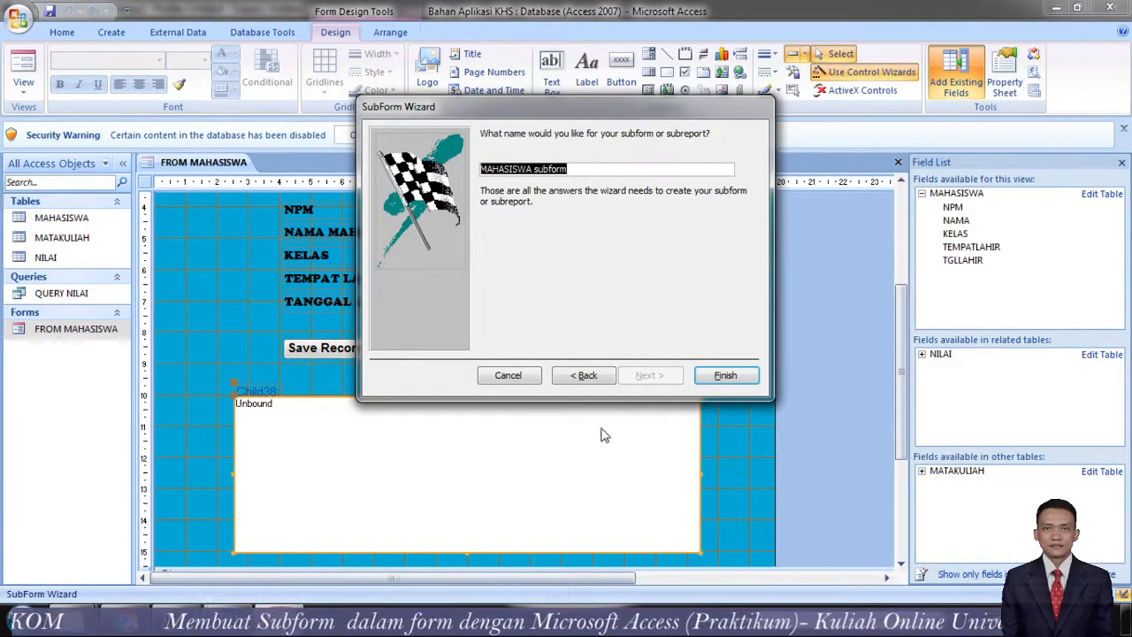
{"action": "left_click", "coordinate": [592, 167]}
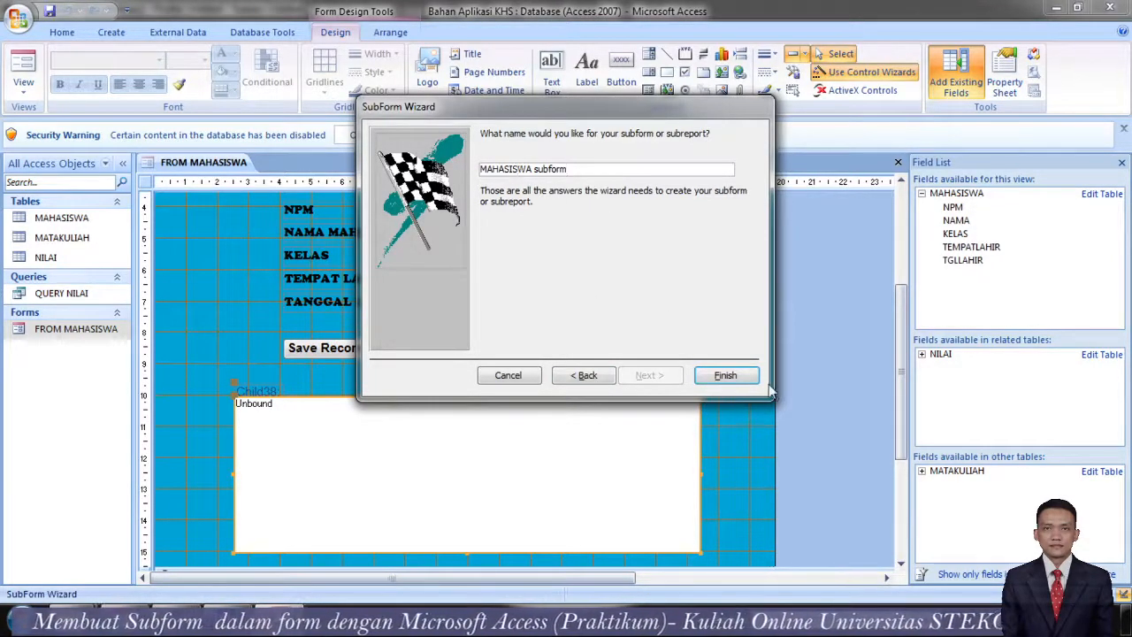
{"action": "left_click", "coordinate": [724, 376]}
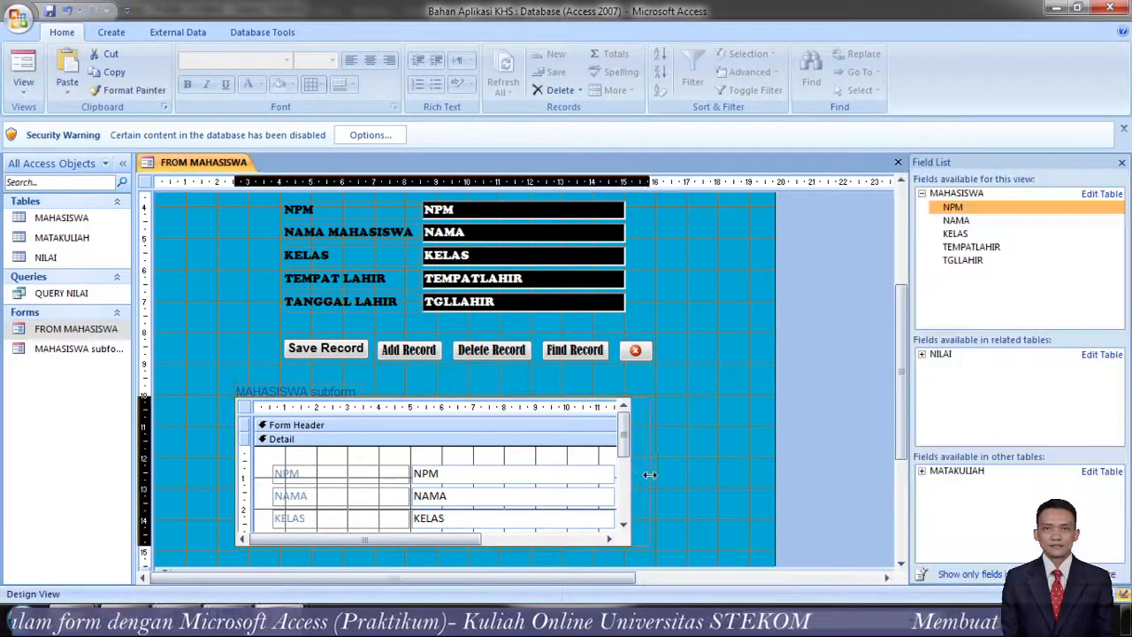
Resize the subform to about 14 cm wide and 4.5 cm high, with its upper edge just below the MAHASISWA subform label
{"action": "left_click_drag", "start_coordinate": [660, 480], "coordinate": [682, 487]}
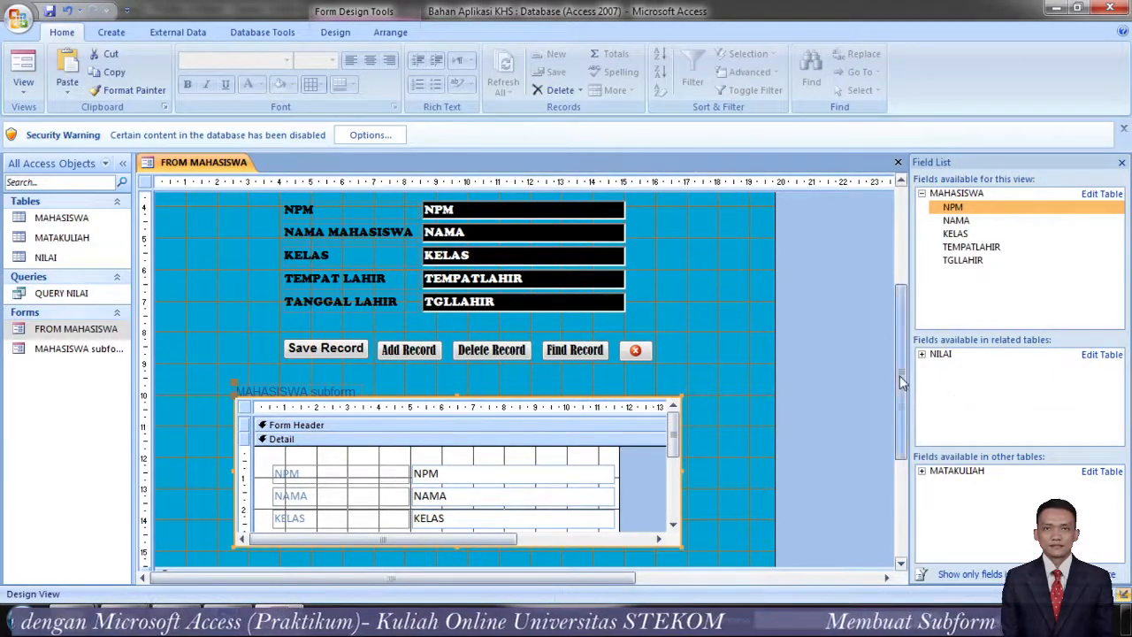
{"action": "left_click_drag", "start_coordinate": [902, 382], "coordinate": [902, 417]}
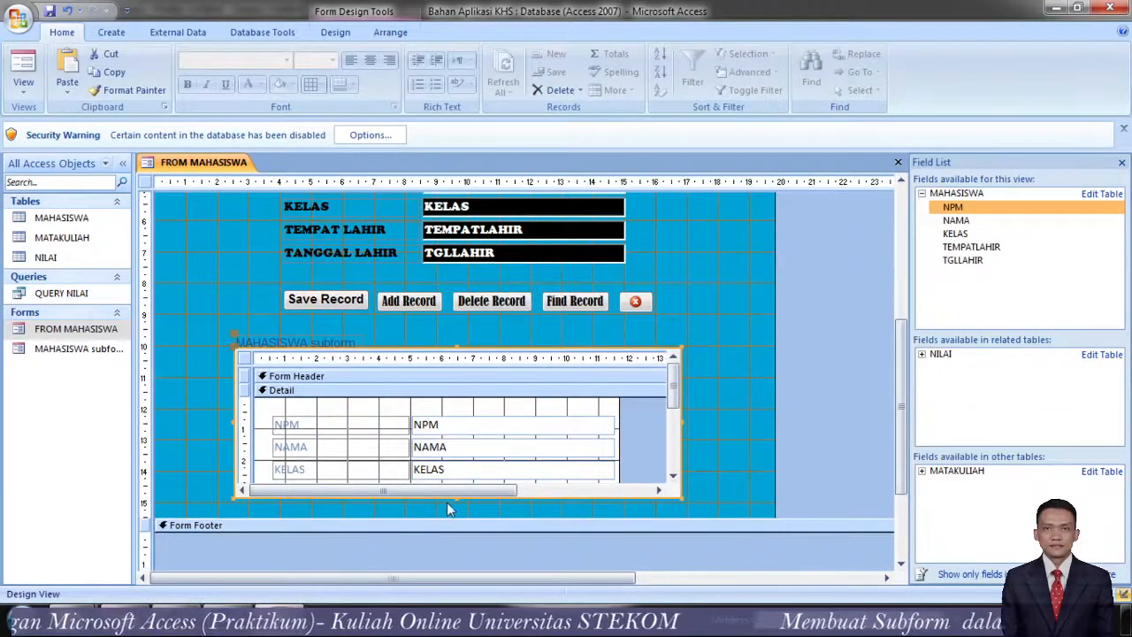
{"action": "left_click_drag", "start_coordinate": [456, 347], "coordinate": [455, 337]}
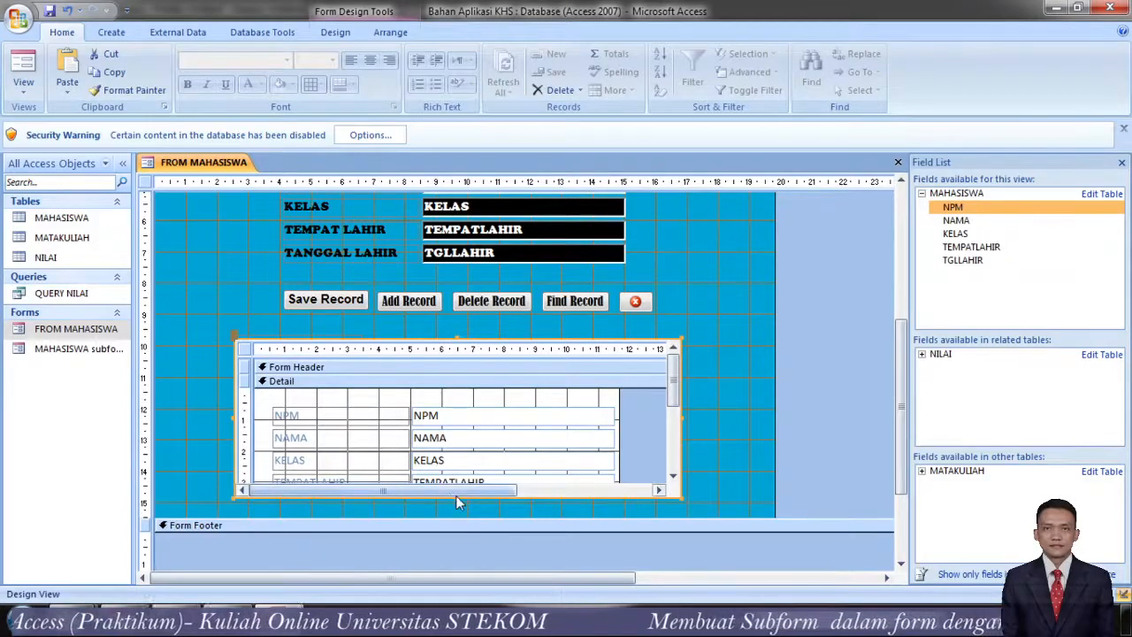
{"action": "left_click_drag", "start_coordinate": [455, 496], "coordinate": [456, 505]}
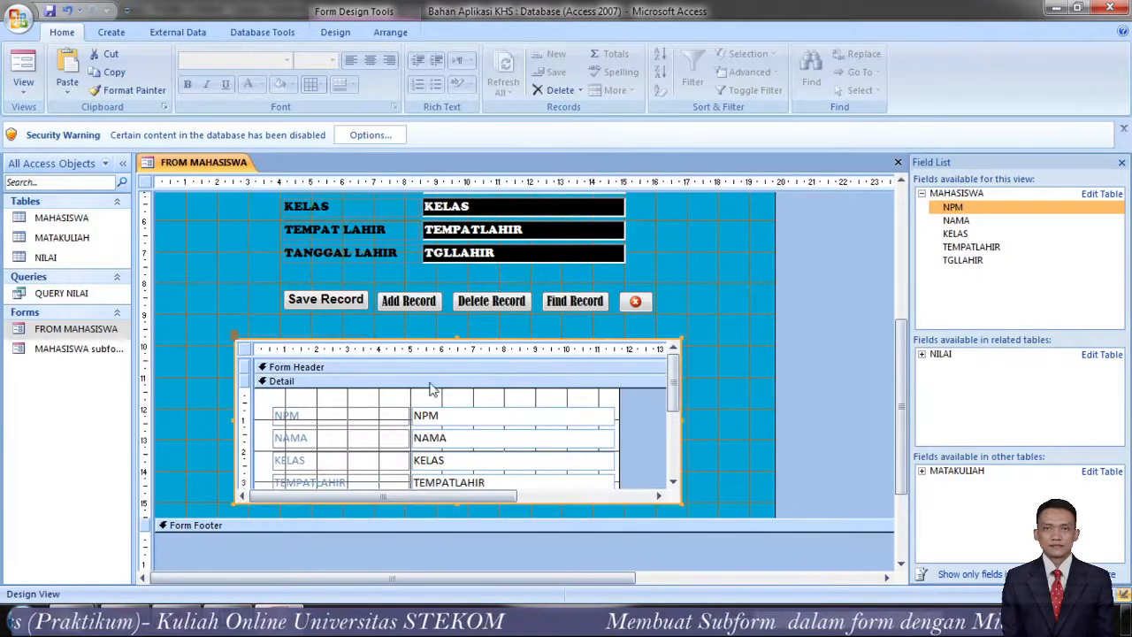
{"action": "left_click_drag", "start_coordinate": [452, 339], "coordinate": [453, 360]}
{"action": "double_click", "coordinate": [310, 345]}
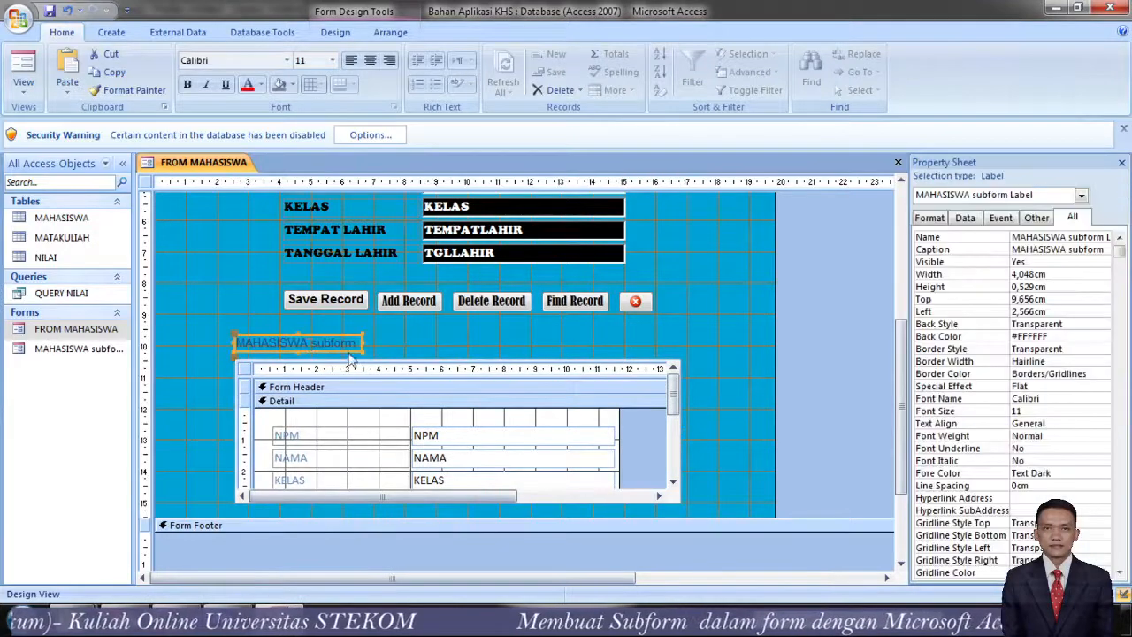
{"action": "left_click", "coordinate": [734, 397]}
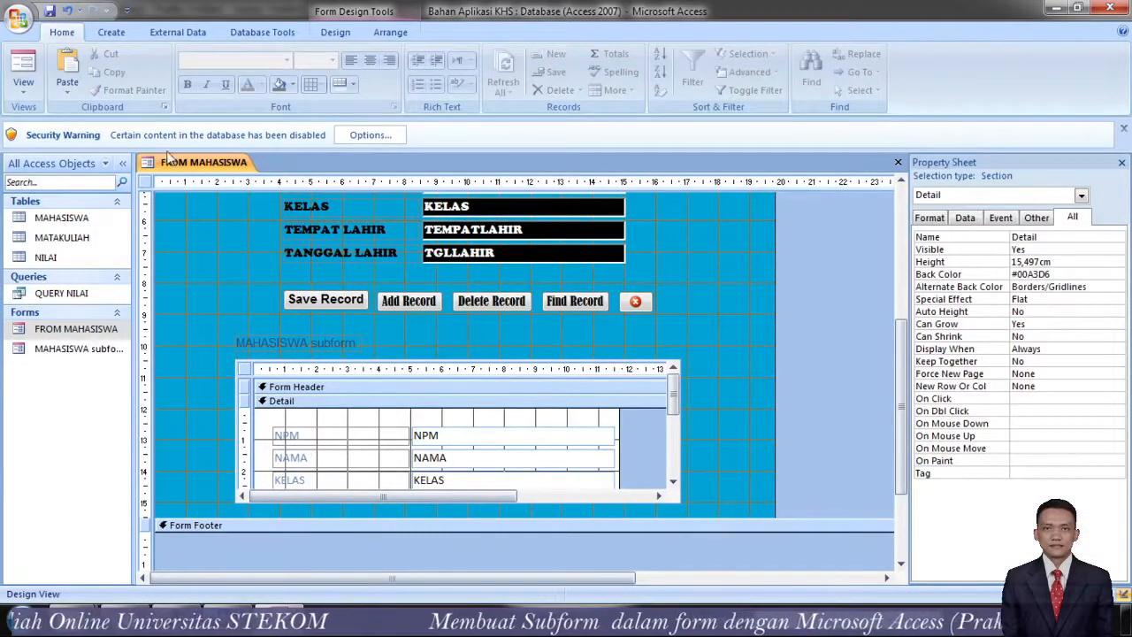
Show FROM MAHASISWA in Form View and look through the student records in the MAHASISWA subform down to the last row and back
{"action": "right_click", "coordinate": [169, 159]}
{"action": "left_click", "coordinate": [197, 164]}
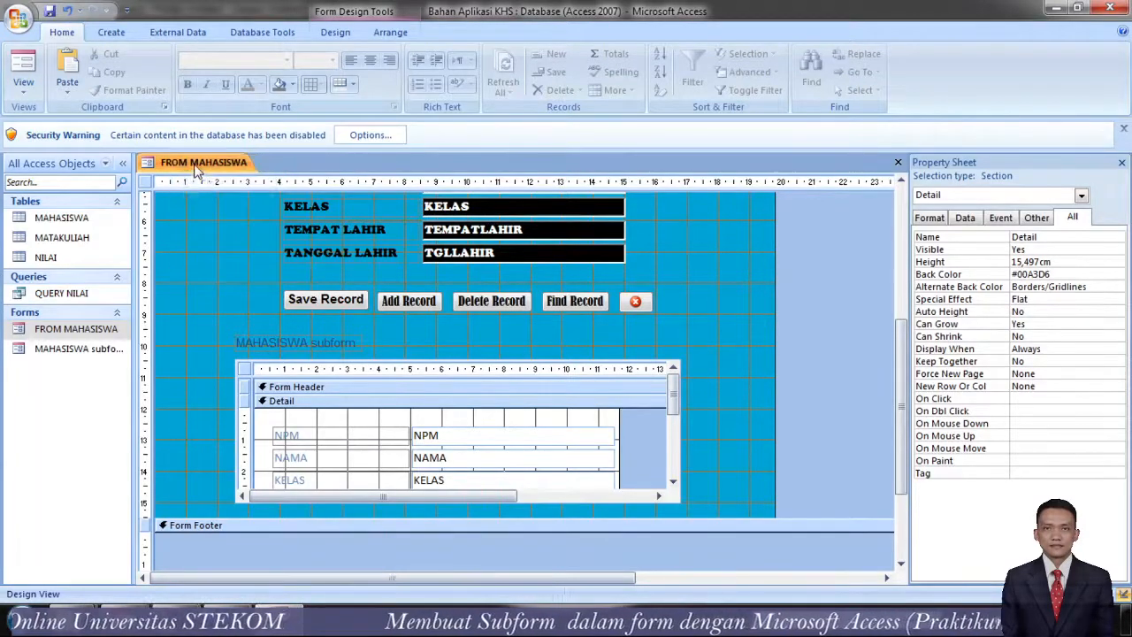
{"action": "right_click", "coordinate": [195, 164]}
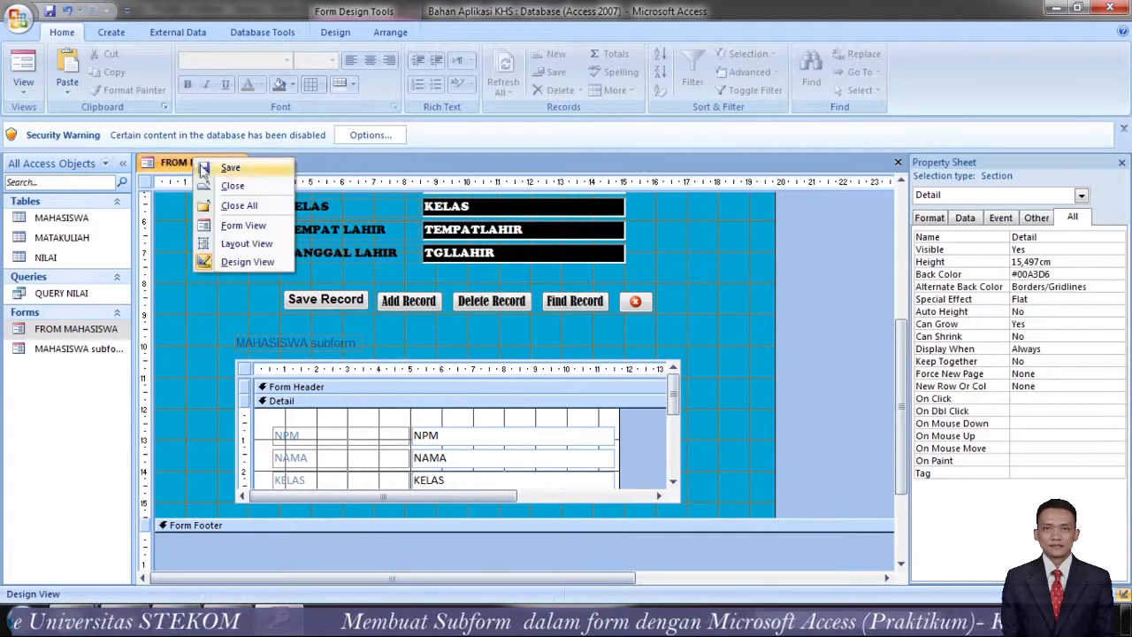
{"action": "left_click", "coordinate": [240, 227]}
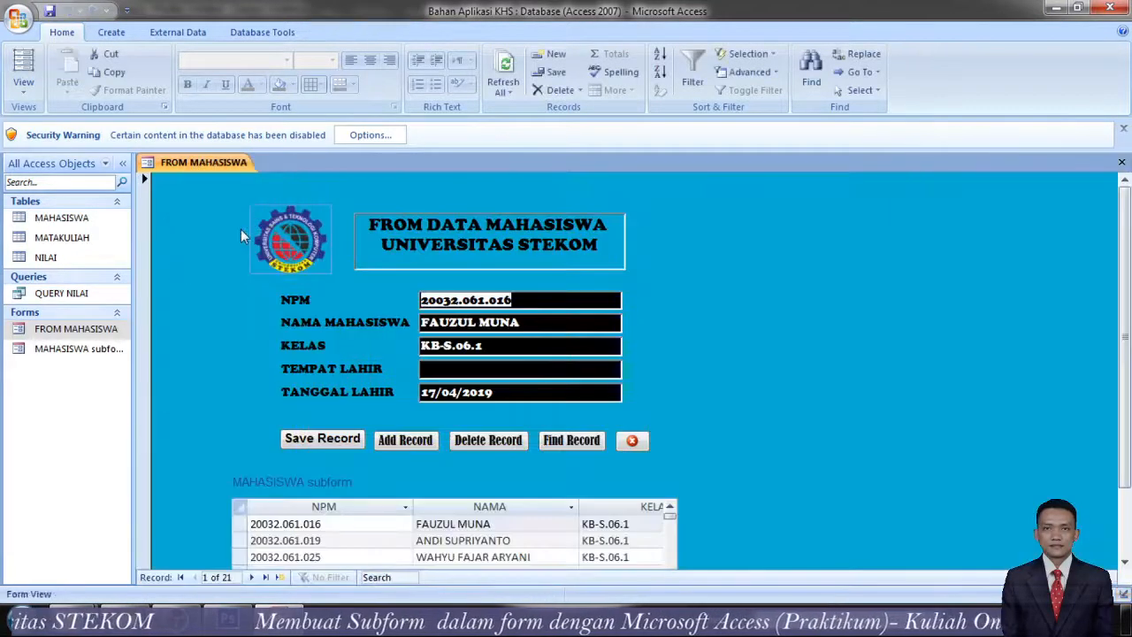
{"action": "scroll", "coordinate": [867, 420], "scroll_direction": "down", "scroll_amount": 2}
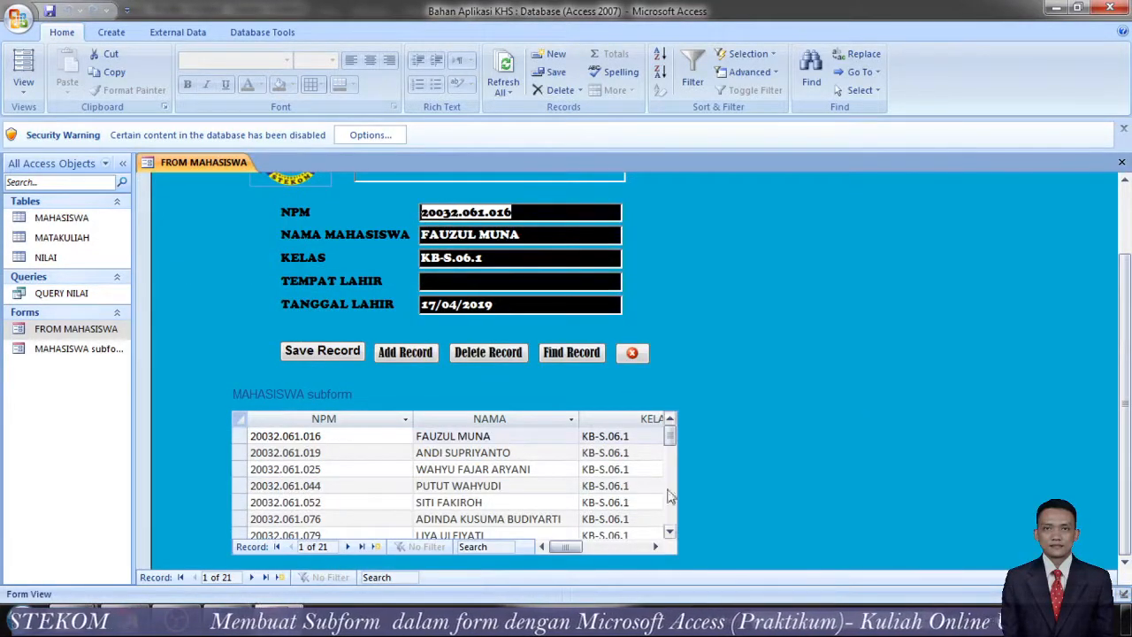
{"action": "left_click", "coordinate": [670, 445]}
{"action": "left_click_drag", "start_coordinate": [670, 444], "coordinate": [669, 506]}
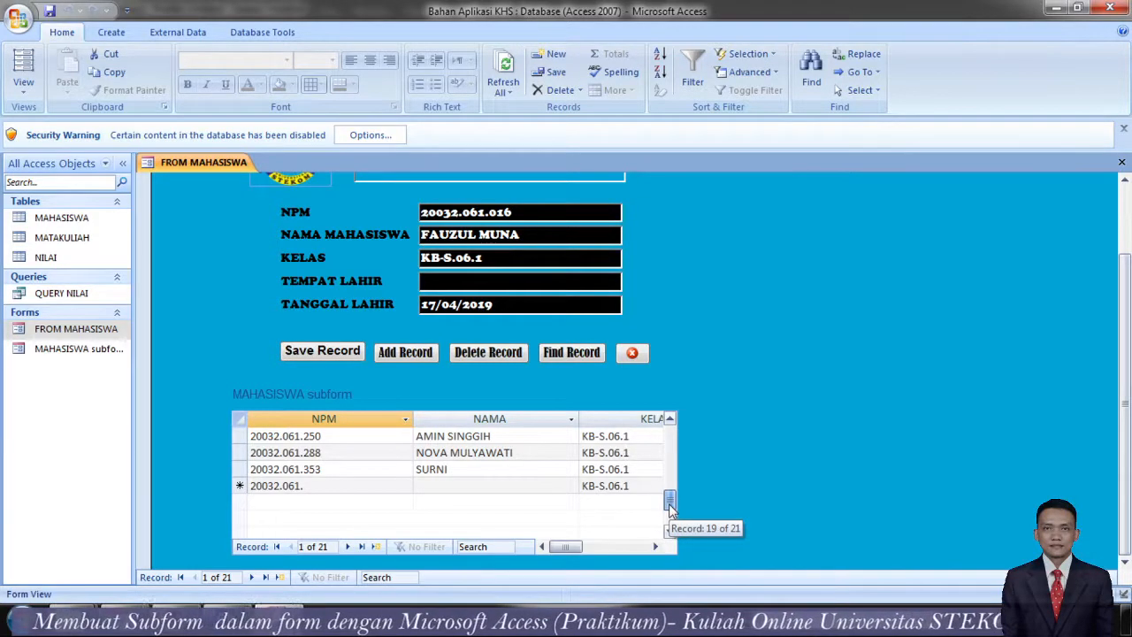
{"action": "left_click_drag", "start_coordinate": [669, 506], "coordinate": [669, 432]}
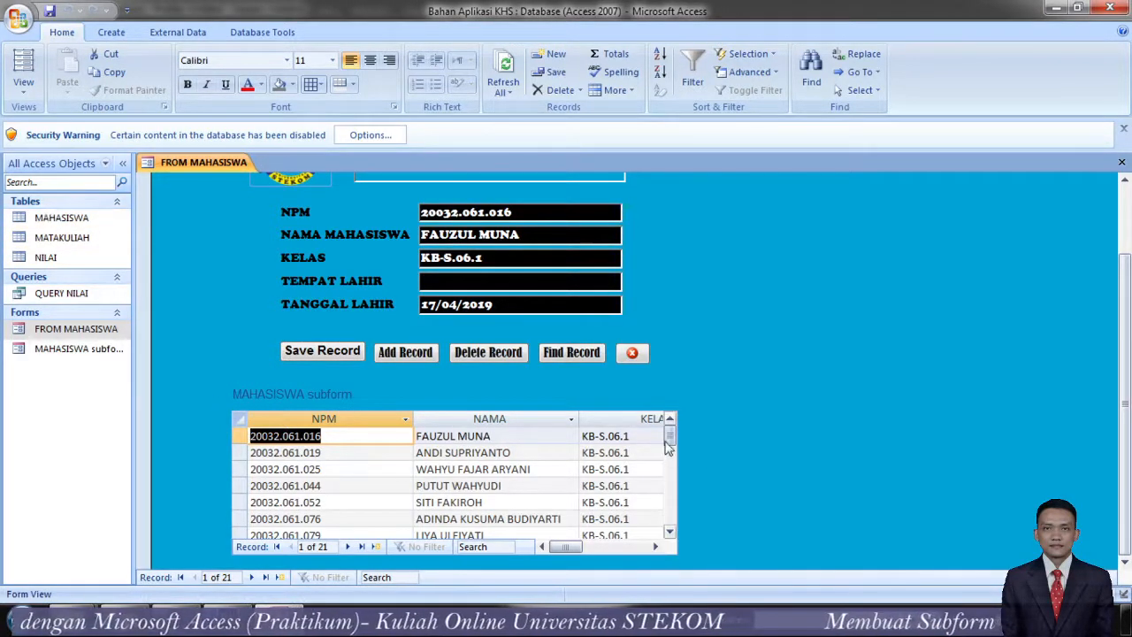
{"action": "mouse_move", "coordinate": [667, 449]}
{"action": "left_mouse_down"}
{"action": "mouse_move", "coordinate": [665, 526]}
{"action": "mouse_move", "coordinate": [681, 435]}
{"action": "left_mouse_up"}
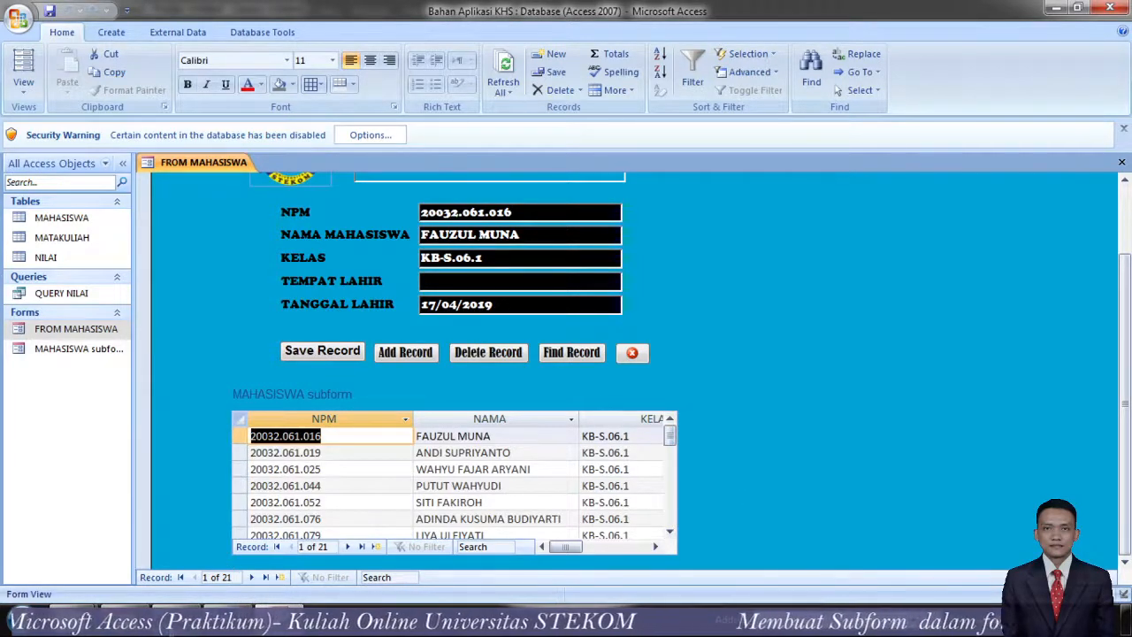
{"action": "left_click", "coordinate": [177, 622]}
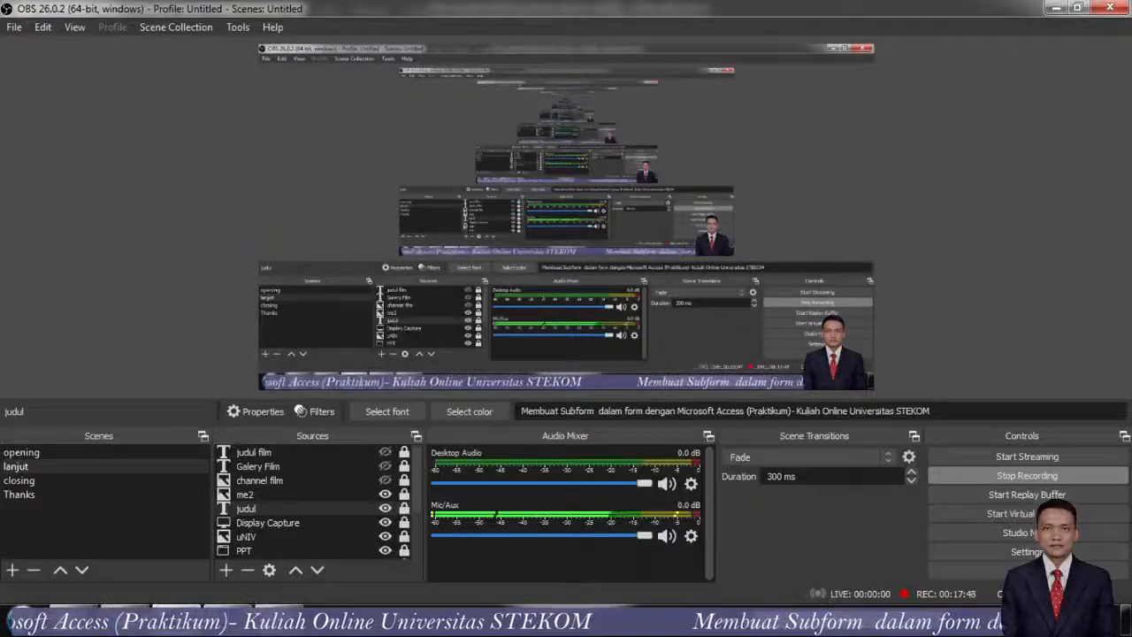
{"action": "key", "text": "alt+Tab"}
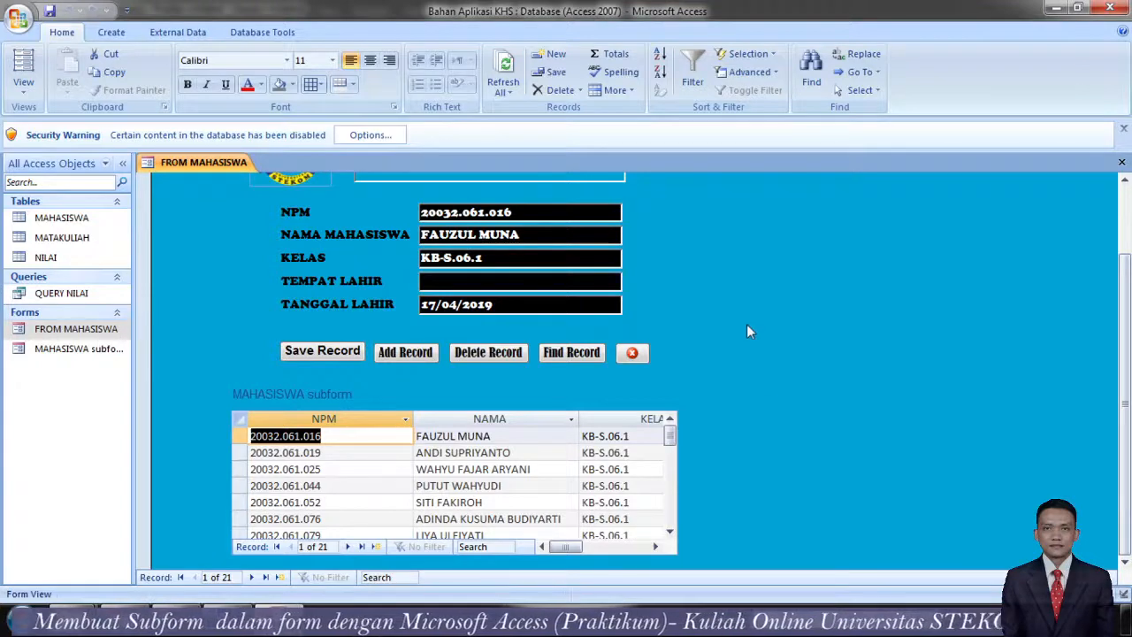
{"action": "left_click", "coordinate": [1126, 219]}
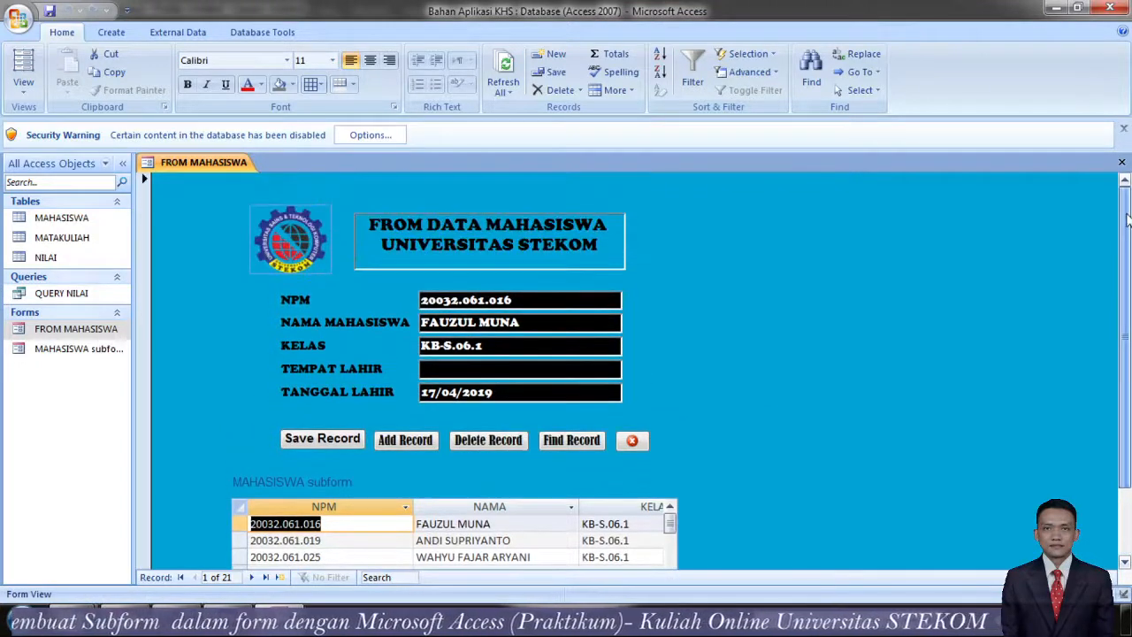
{"action": "left_click_drag", "start_coordinate": [1126, 214], "coordinate": [1130, 274]}
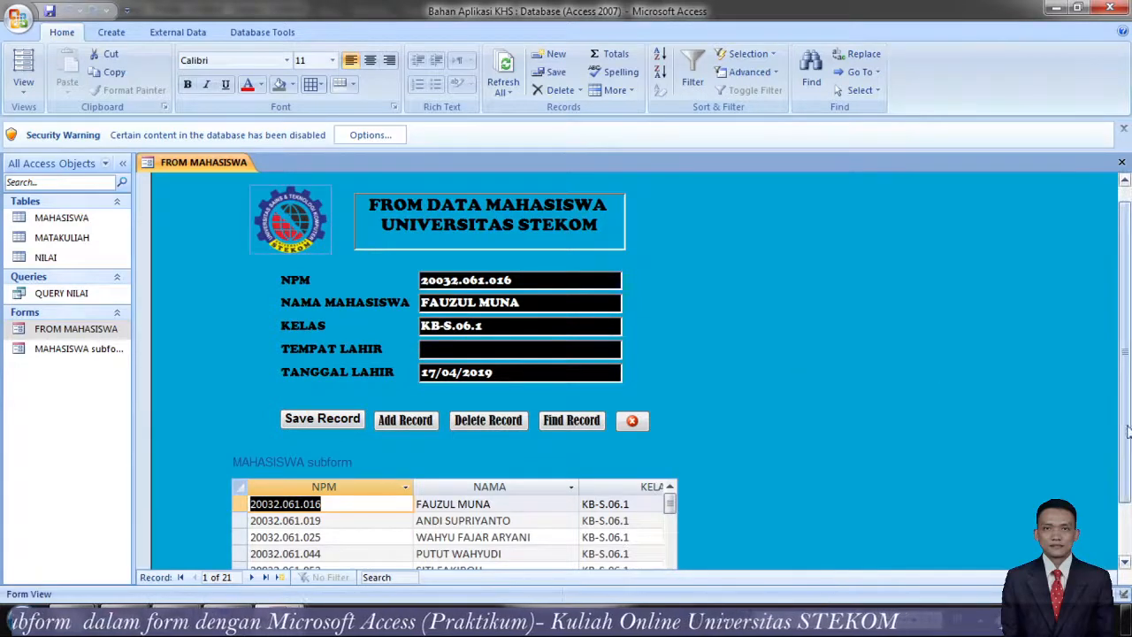
{"action": "left_click_drag", "start_coordinate": [1126, 412], "coordinate": [1126, 423]}
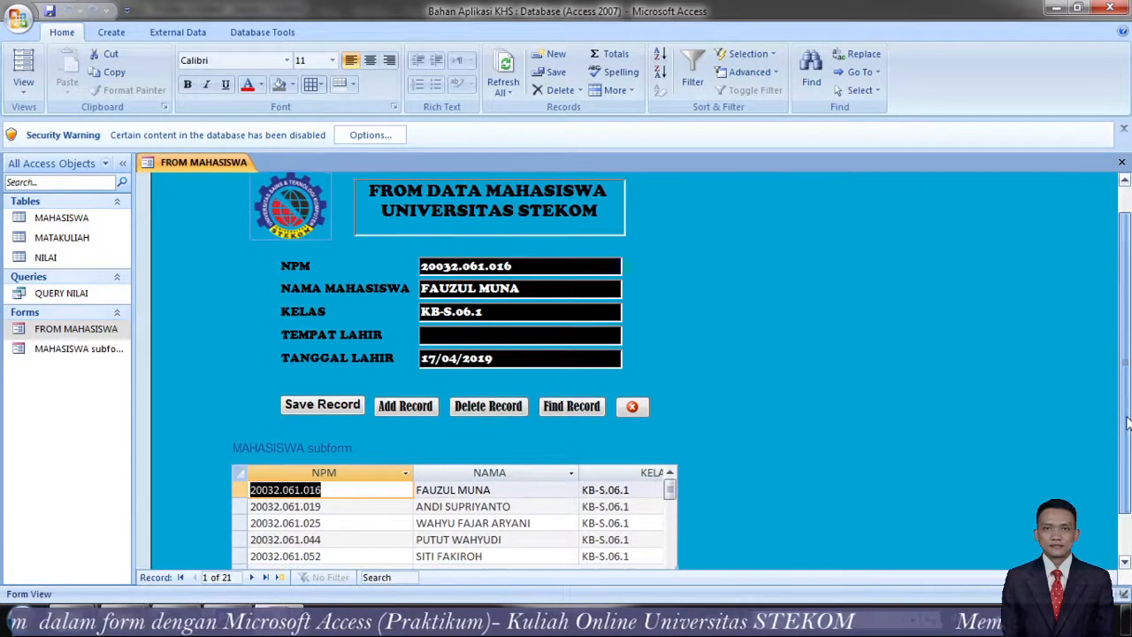
{"action": "left_click", "coordinate": [228, 619]}
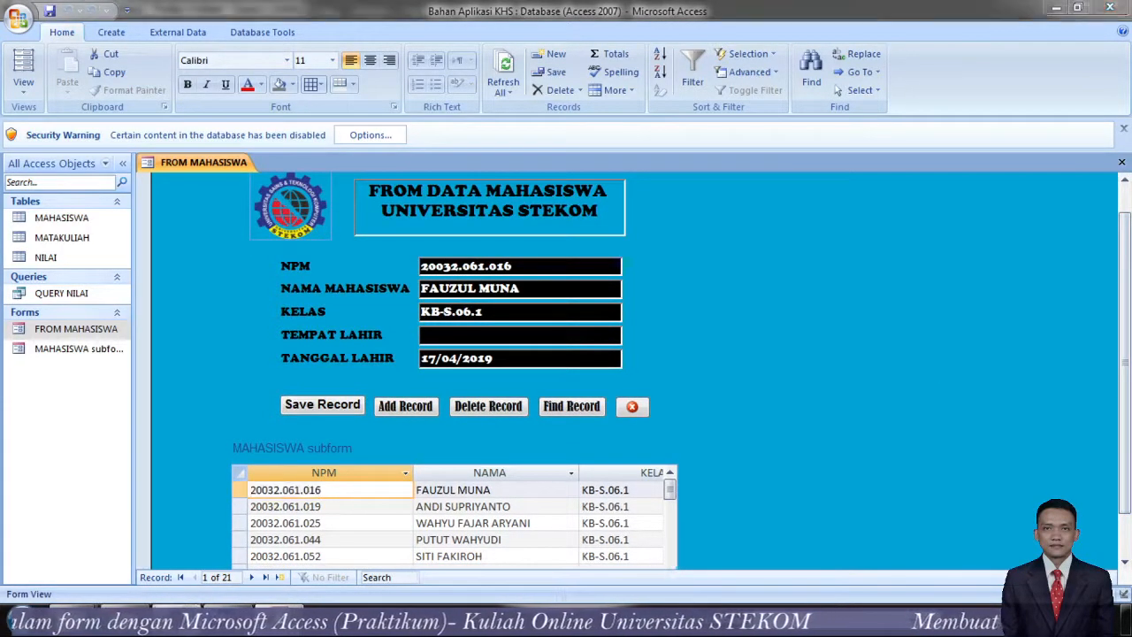